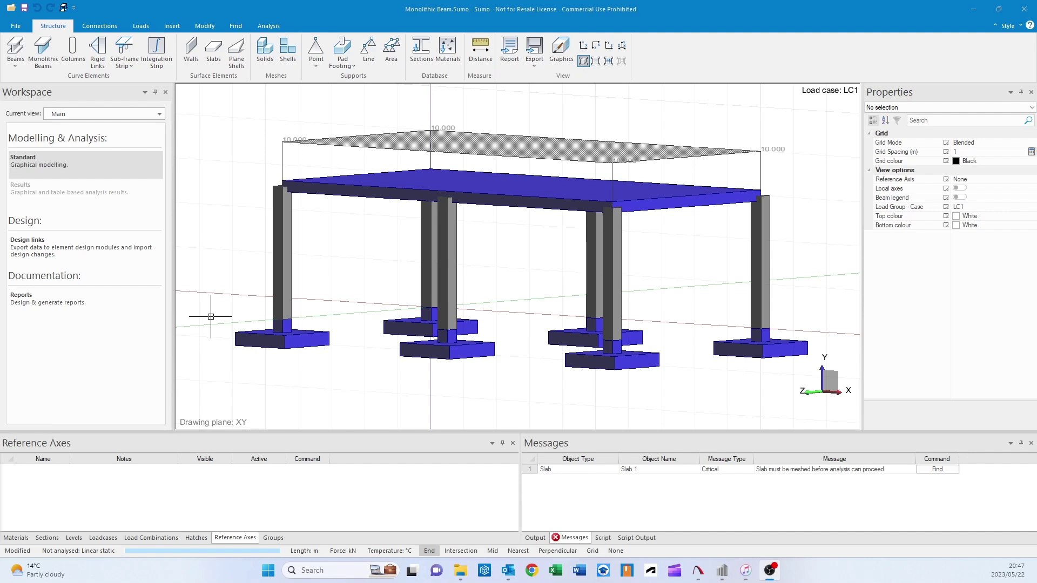
# Examine the concrete slab, its six columns, pad footings and distributed load from above and below
pyautogui.moveTo(461, 297); pyautogui.dragTo(409, 323, button='middle')
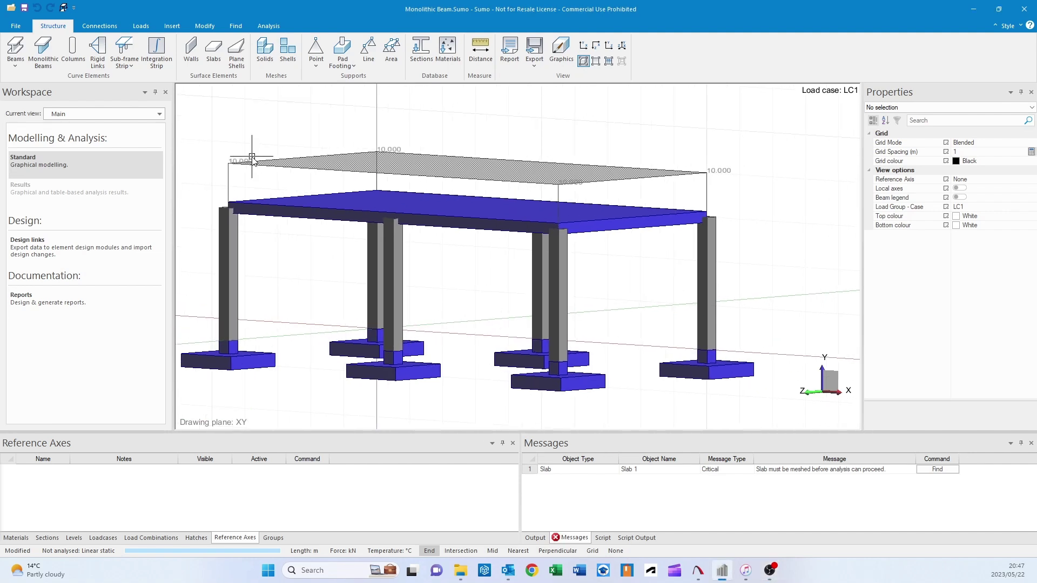
pyautogui.moveTo(354, 299); pyautogui.dragTo(339, 328, button='middle')
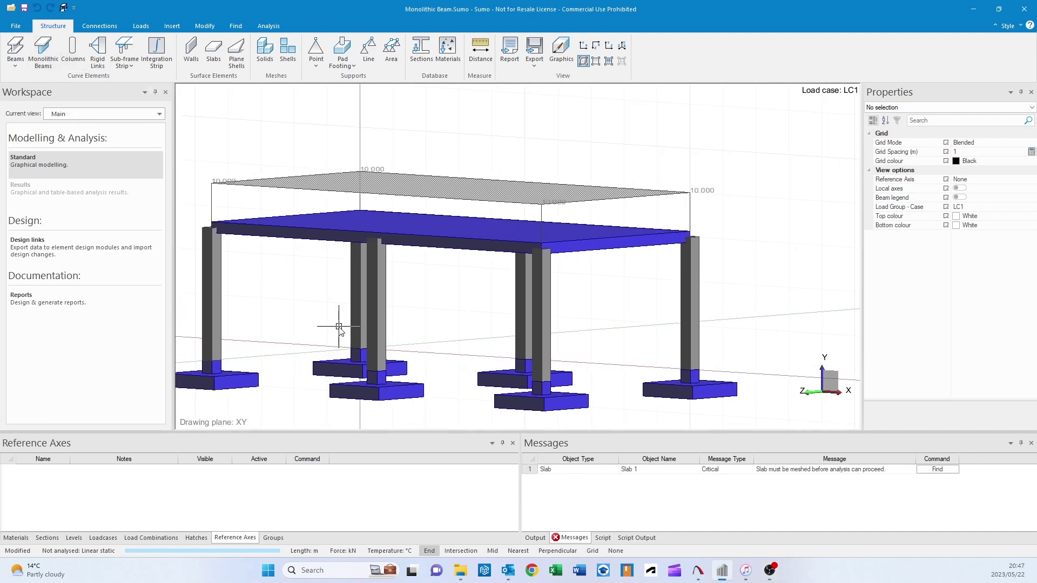
pyautogui.moveTo(393, 290)
pyautogui.mouseDown(button='middle')
pyautogui.moveTo(397, 276)
pyautogui.moveTo(496, 280)
pyautogui.moveTo(475, 289)
pyautogui.moveTo(474, 261)
pyautogui.moveTo(461, 263)
pyautogui.moveTo(475, 267)
pyautogui.moveTo(470, 259)
pyautogui.mouseUp(button='middle')
pyautogui.moveTo(560, 258)
pyautogui.mouseDown(button='middle')
pyautogui.moveTo(556, 273)
pyautogui.moveTo(547, 270)
pyautogui.mouseUp(button='middle')
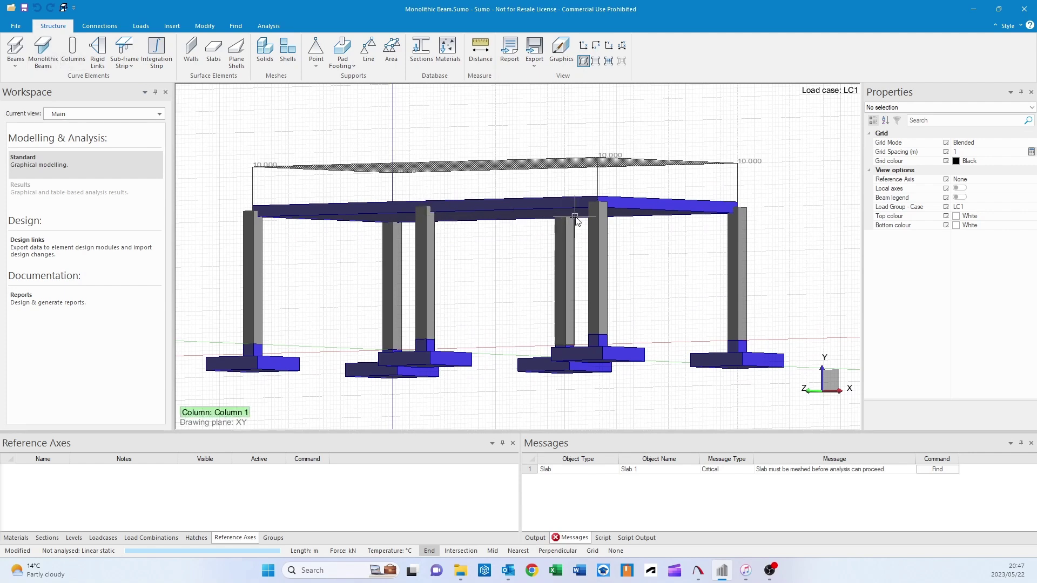
pyautogui.scroll(-1, 436, 231)
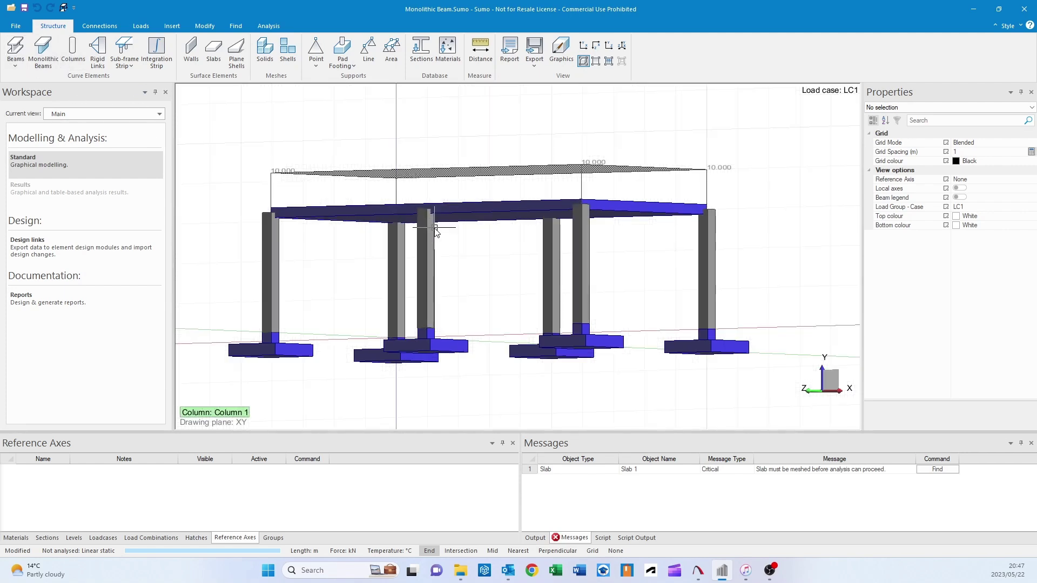
pyautogui.scroll(-1, 435, 228)
pyautogui.moveTo(434, 228); pyautogui.dragTo(430, 244, button='middle')
pyautogui.moveTo(505, 309); pyautogui.dragTo(506, 296, button='middle')
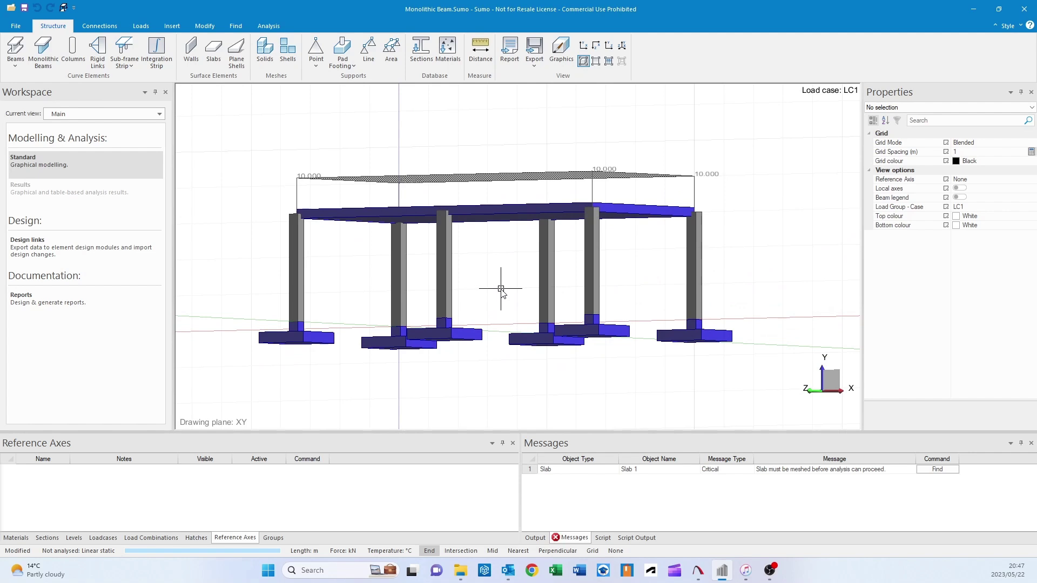
pyautogui.moveTo(604, 263); pyautogui.dragTo(517, 276, button='middle')
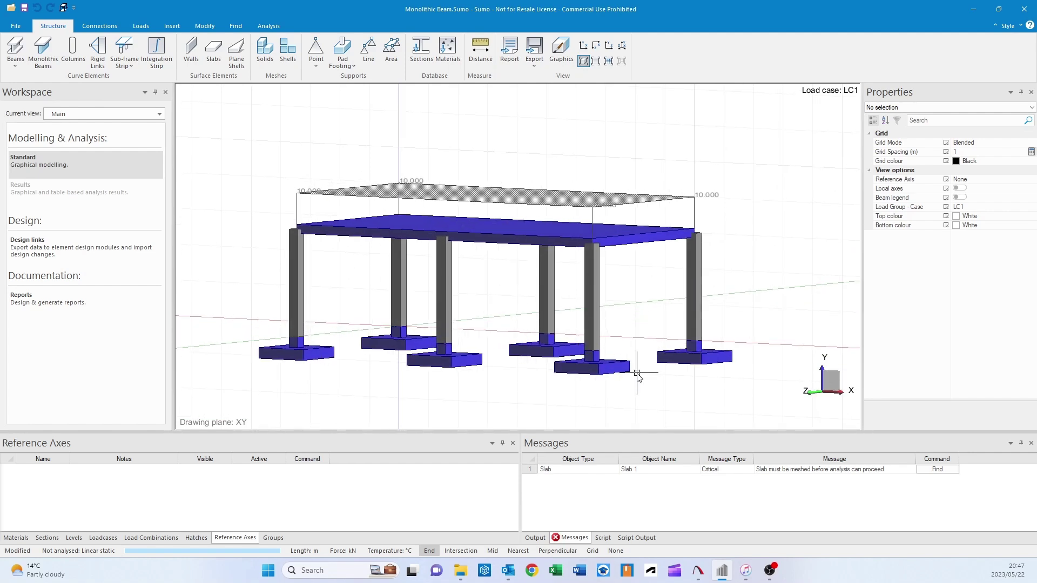
# Review the properties of the slab and of the distributed load acting on it
pyautogui.click(468, 242)
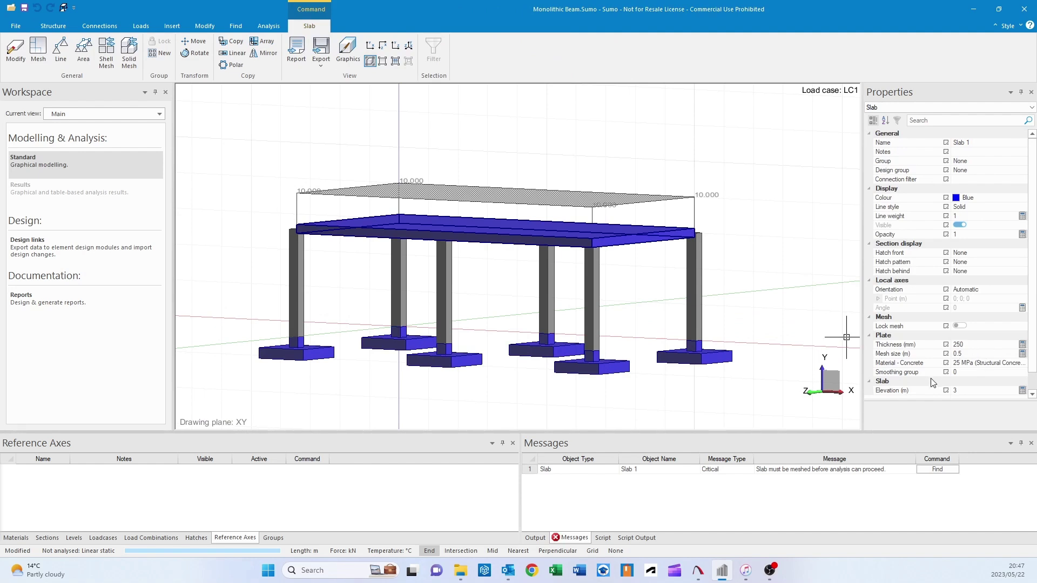
pyautogui.click(724, 287)
pyautogui.scroll(-1, 662, 261)
pyautogui.moveTo(592, 266); pyautogui.dragTo(701, 225, button='middle')
pyautogui.click(658, 248)
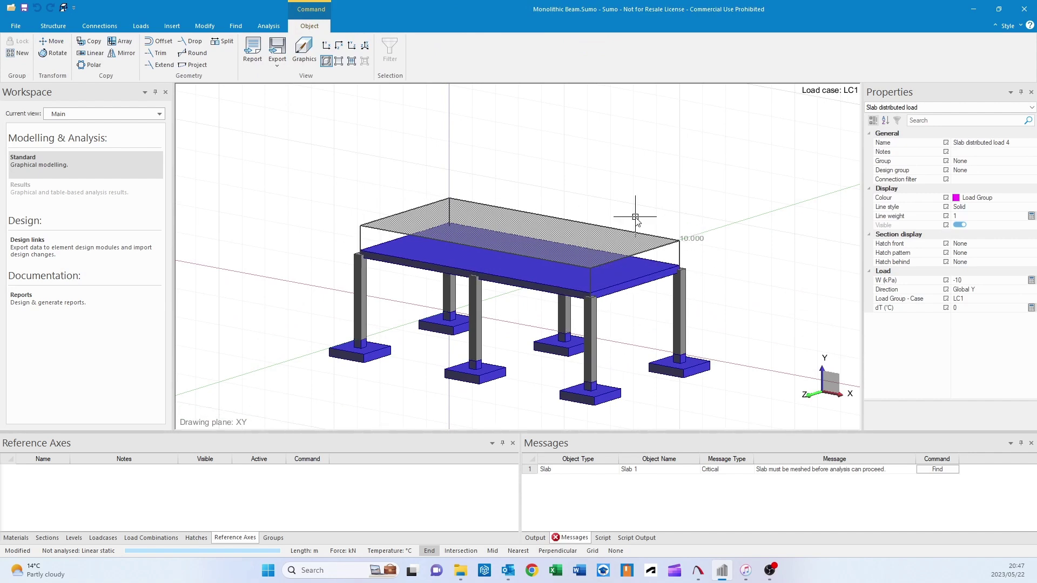
pyautogui.scroll(1, 552, 280)
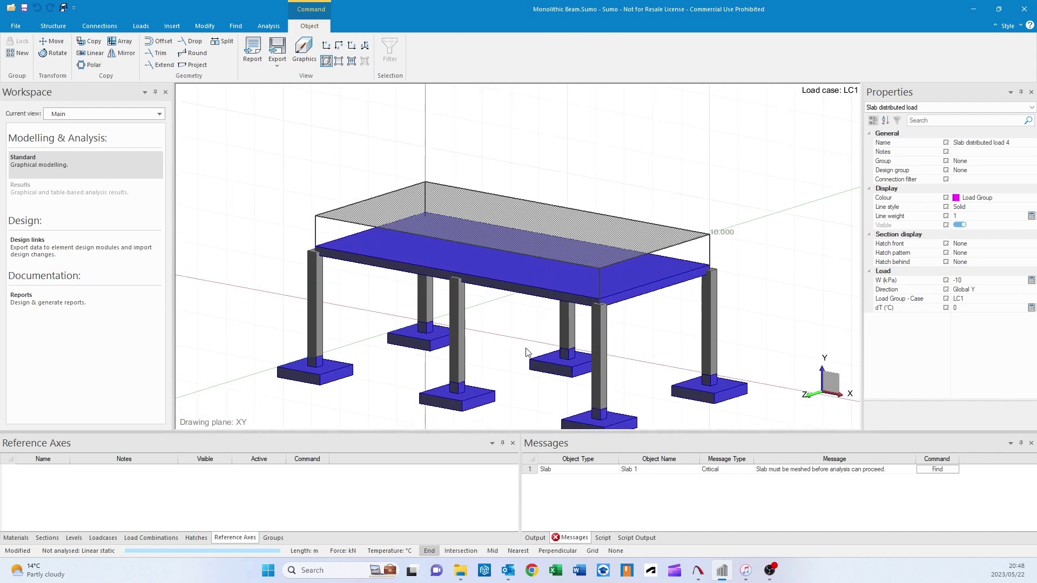
pyautogui.press('Escape')
pyautogui.scroll(1, 519, 342)
pyautogui.moveTo(520, 343); pyautogui.dragTo(526, 297, button='middle')
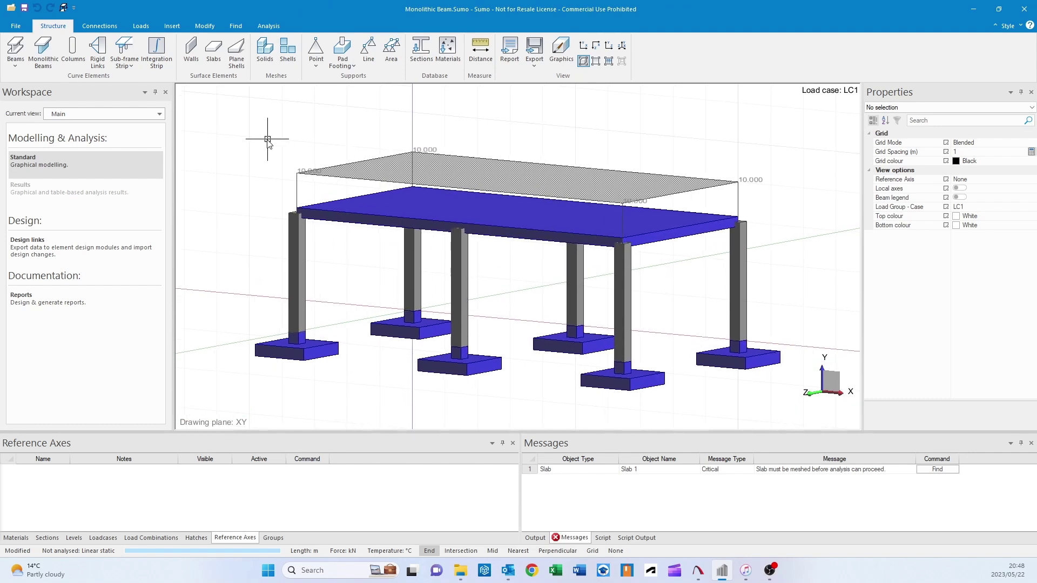
# Add a monolithic beam beneath the slab between the tops of the two middle columns, from 5; 3; 5 to 5; 3; 0
pyautogui.click(44, 52)
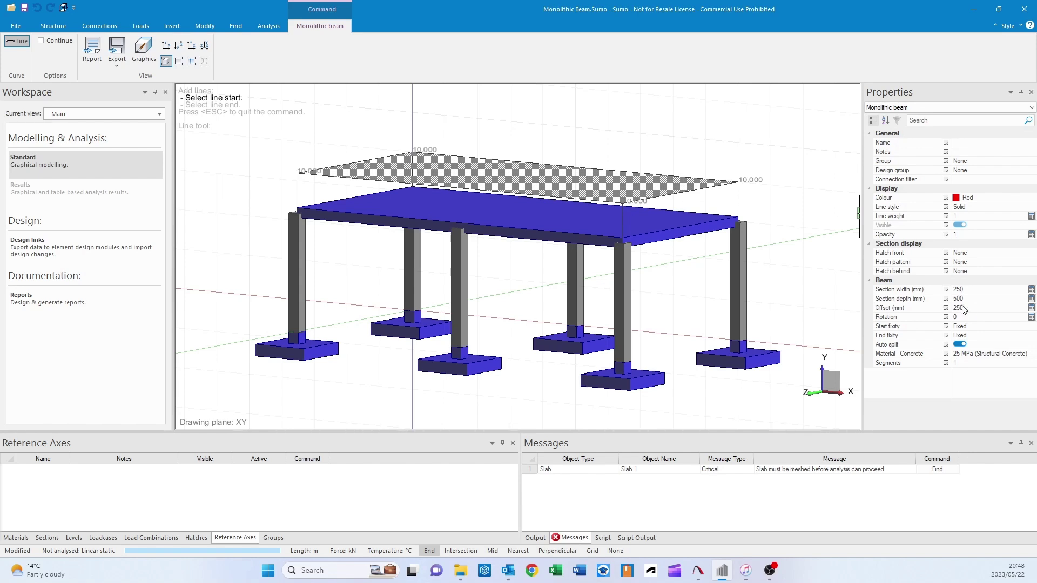
pyautogui.moveTo(754, 307); pyautogui.dragTo(758, 291, button='middle')
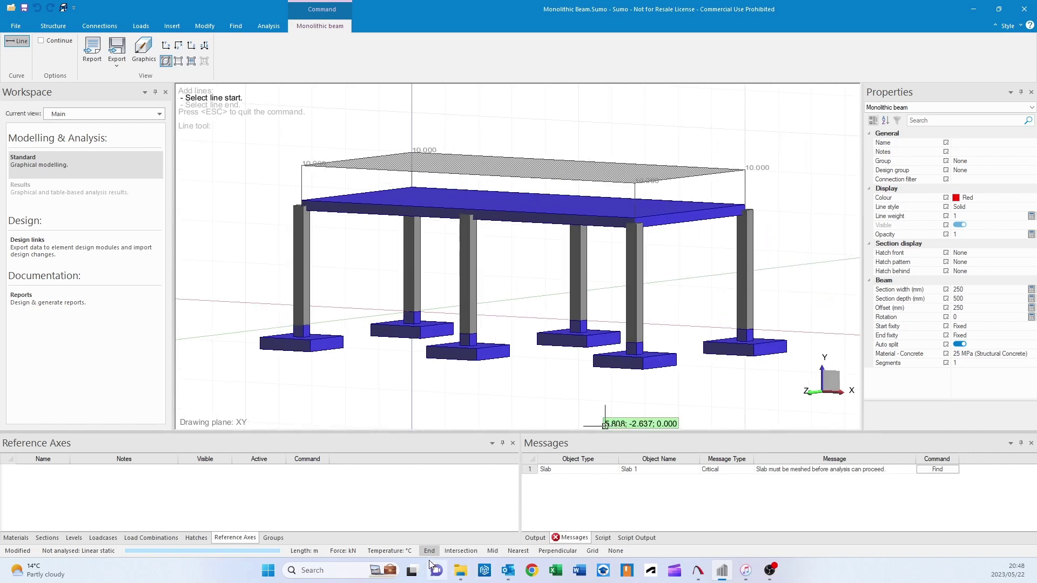
pyautogui.scroll(4, 486, 358)
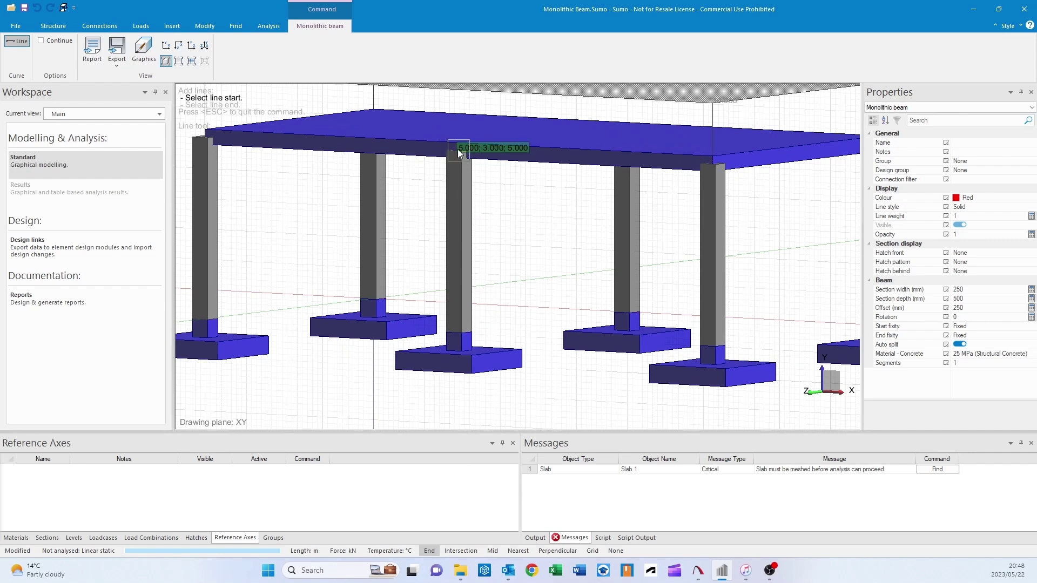
pyautogui.click(458, 150)
pyautogui.moveTo(508, 223); pyautogui.dragTo(508, 206, button='middle')
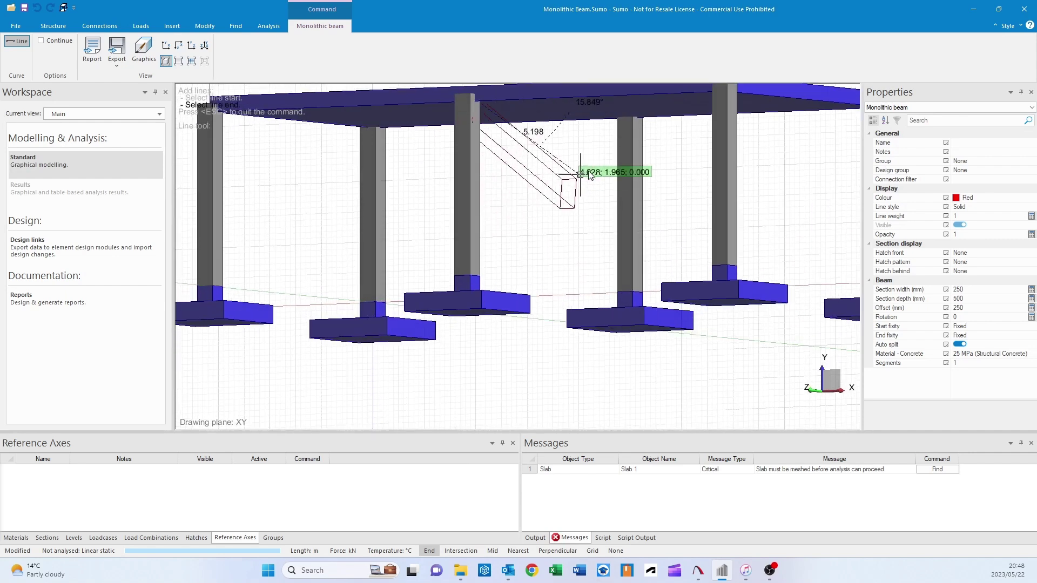
pyautogui.click(630, 112)
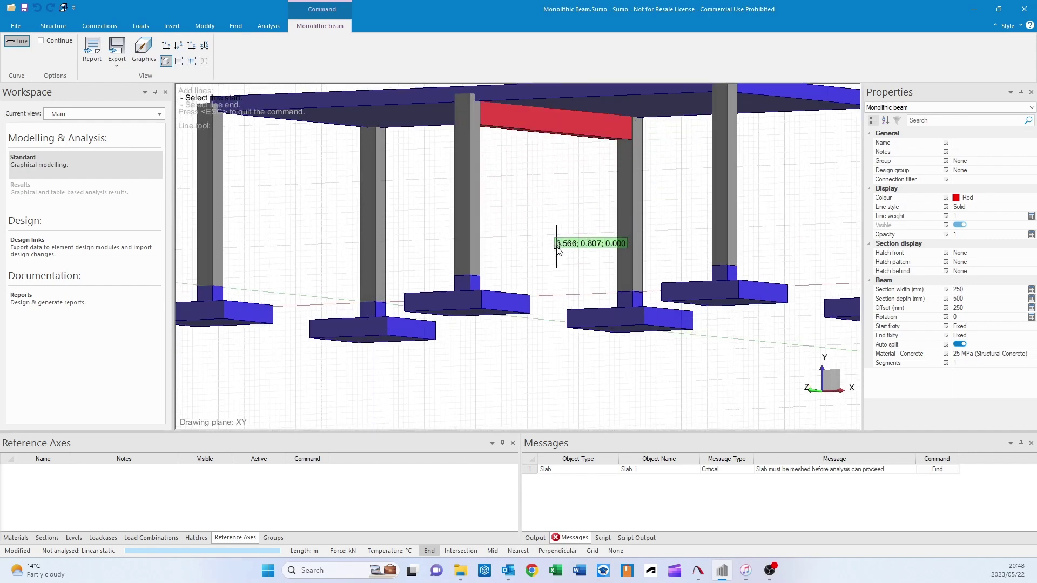
pyautogui.scroll(-5, 556, 246)
pyautogui.press('Escape')
# Hide the Column object type in the view graphics options to expose the end of the monolithic beam
pyautogui.moveTo(544, 267); pyautogui.dragTo(551, 278, button='middle')
pyautogui.scroll(6, 495, 216)
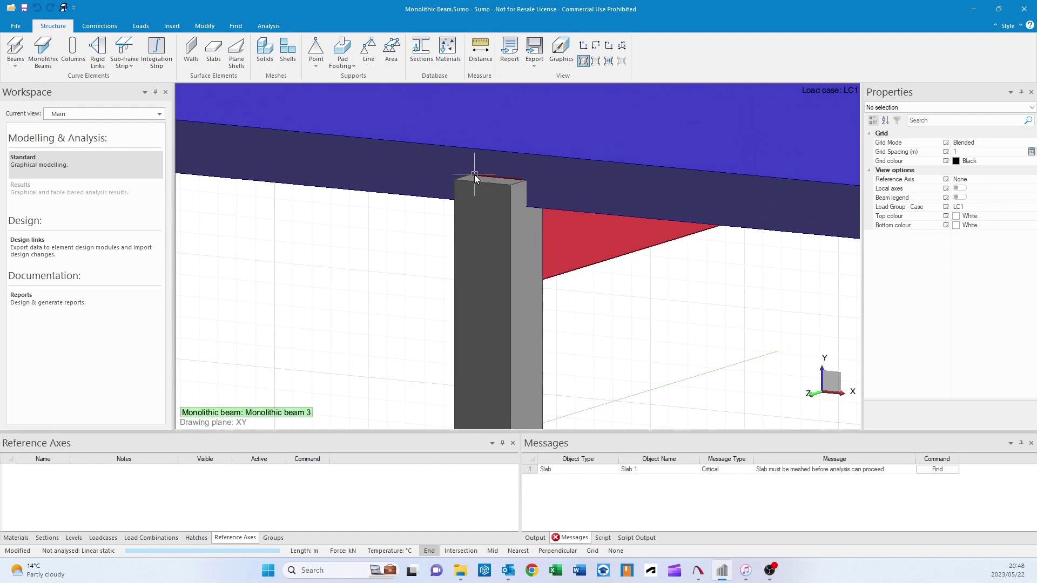
pyautogui.scroll(-2, 504, 195)
pyautogui.scroll(-3, 505, 196)
pyautogui.click(561, 49)
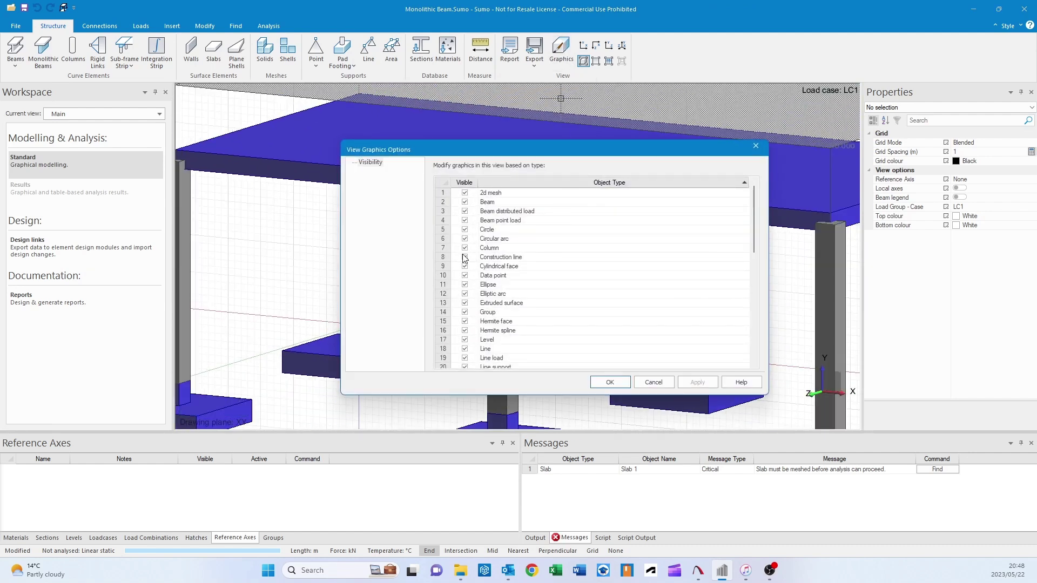
pyautogui.click(610, 382)
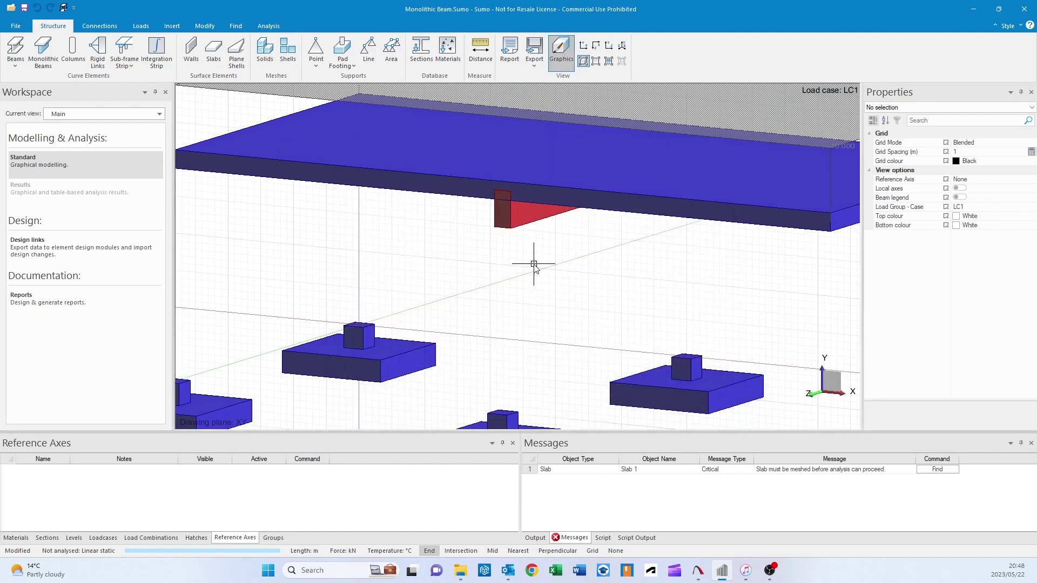
# Examine how the top of the monolithic beam sits relative to the slab's thickness and underside
pyautogui.scroll(4, 524, 188)
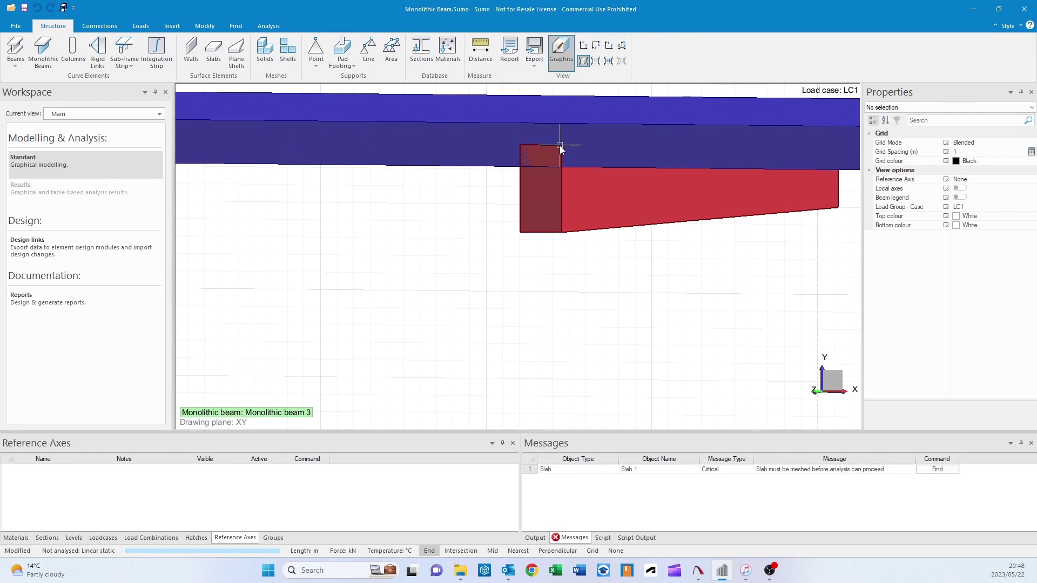
pyautogui.scroll(-4, 597, 308)
pyautogui.moveTo(556, 312); pyautogui.dragTo(555, 324, button='middle')
pyautogui.scroll(4, 497, 296)
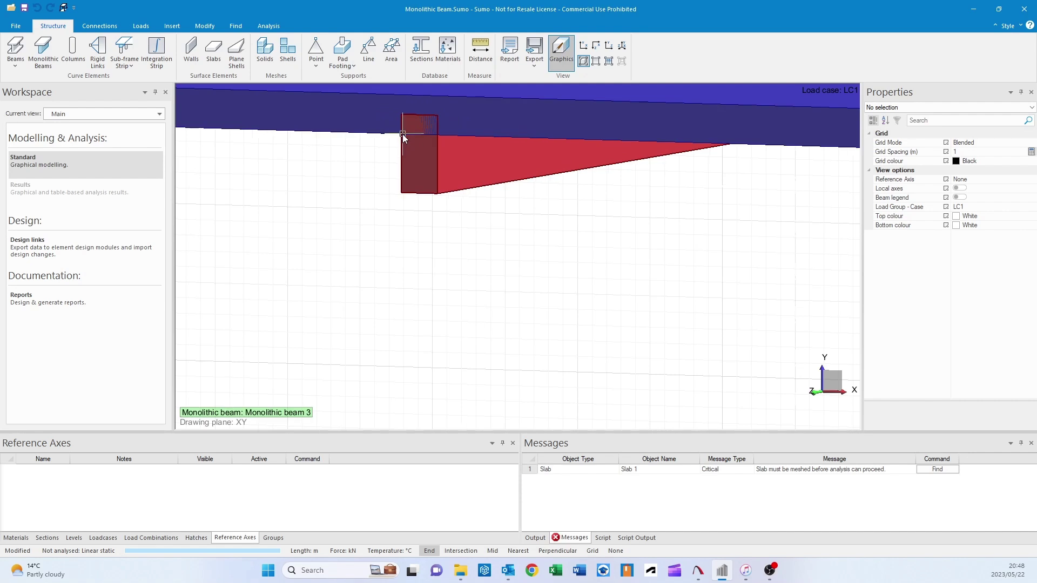
pyautogui.scroll(-4, 451, 210)
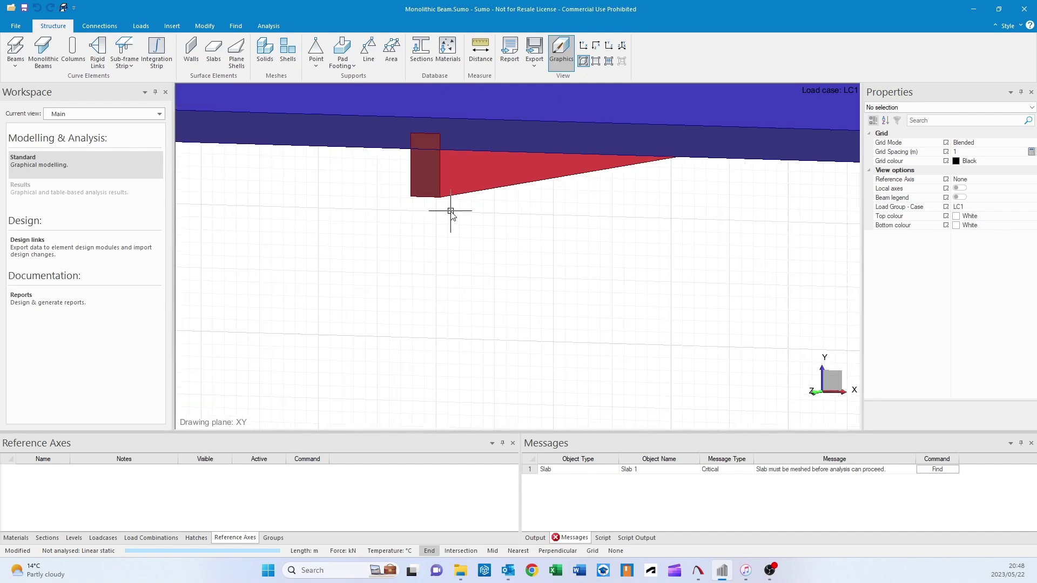
pyautogui.scroll(6, 424, 139)
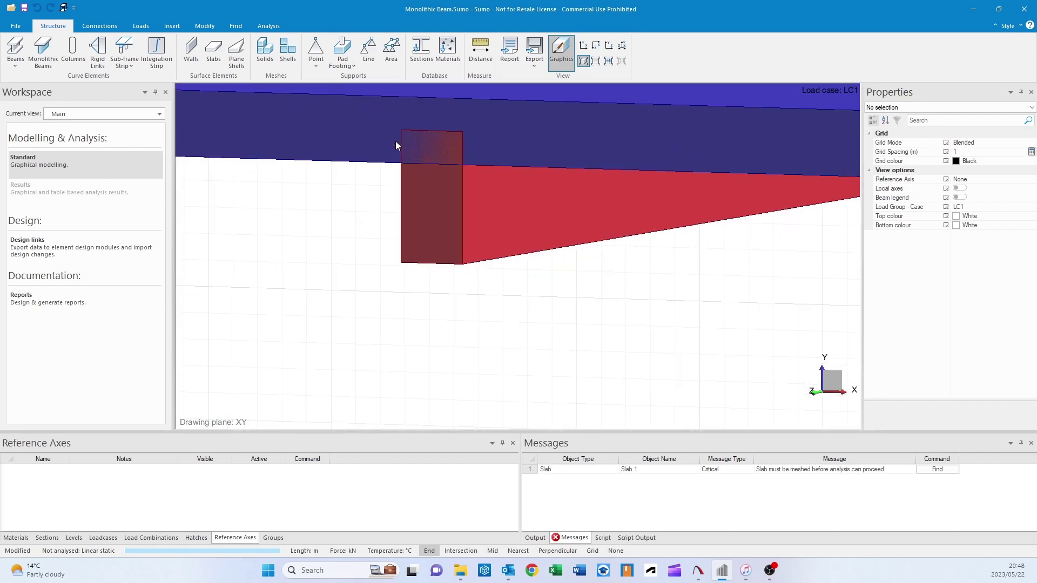
pyautogui.scroll(2, 467, 218)
pyautogui.scroll(-4, 468, 216)
pyautogui.scroll(-5, 467, 217)
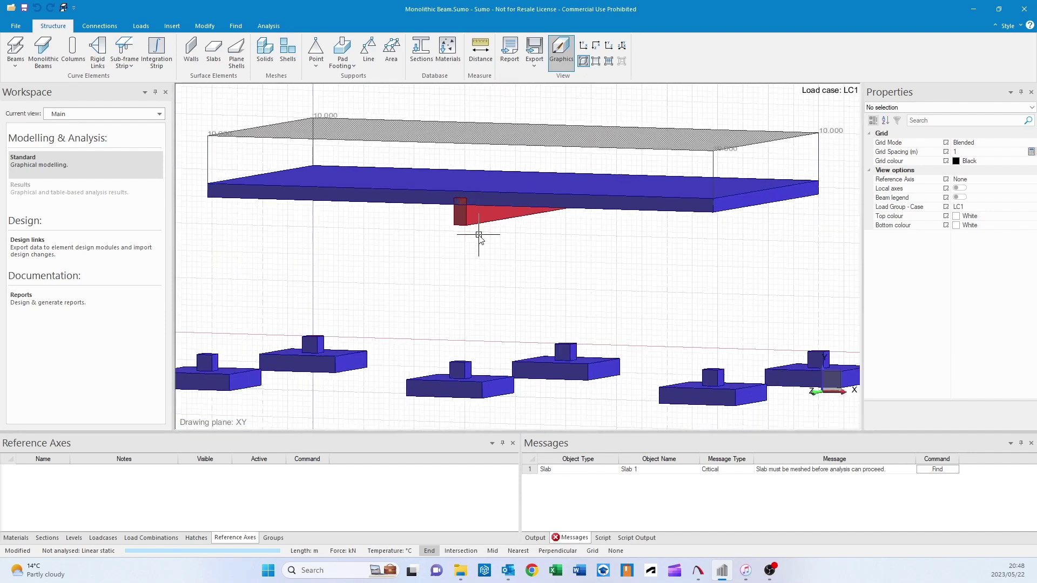
# Compare the beam and slab dimensions, and increase the monolithic beam's offset so its top meets the slab's underside
pyautogui.click(507, 201)
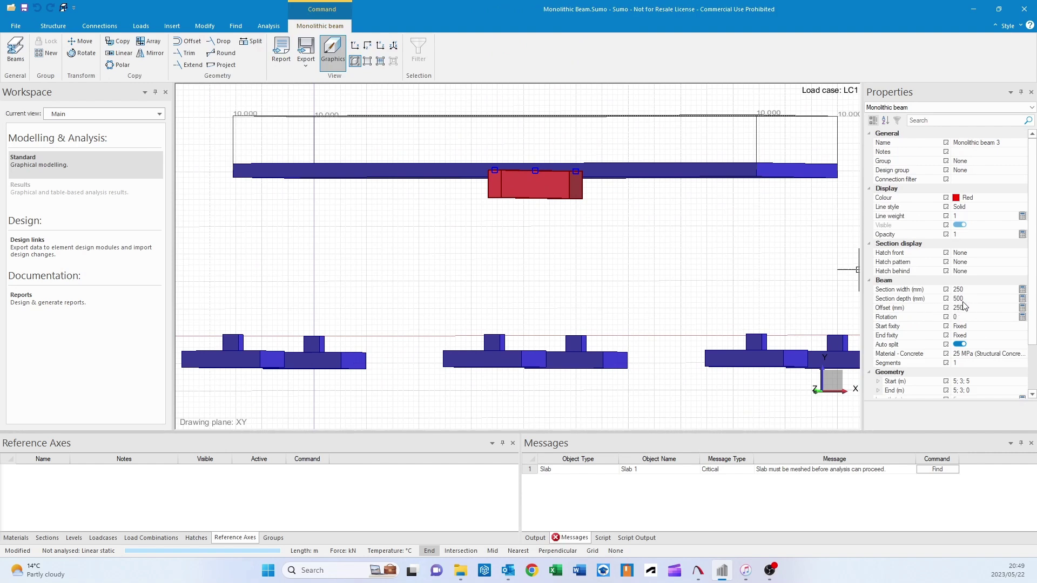
pyautogui.click(697, 171)
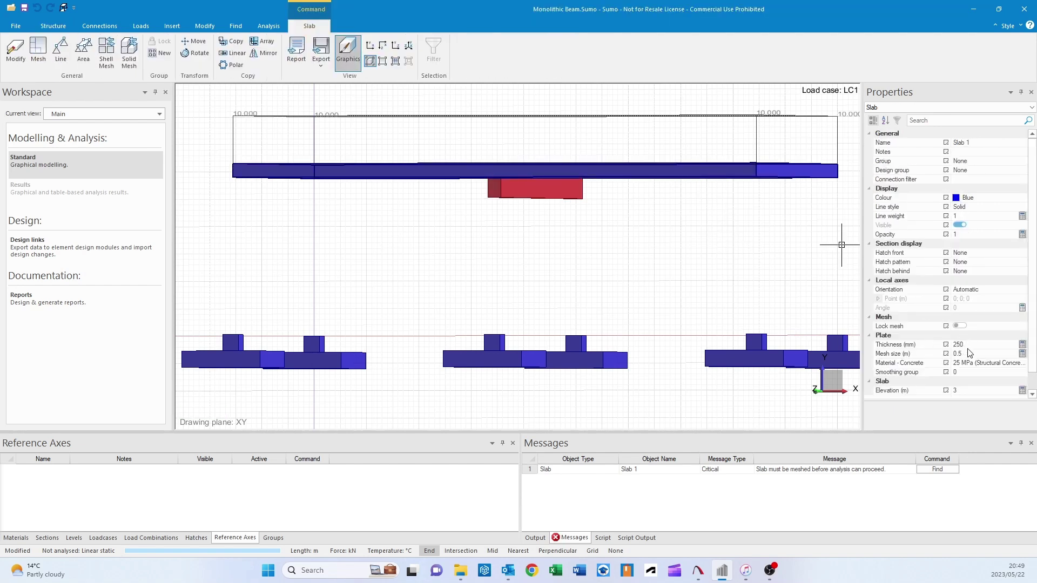
pyautogui.press('Escape')
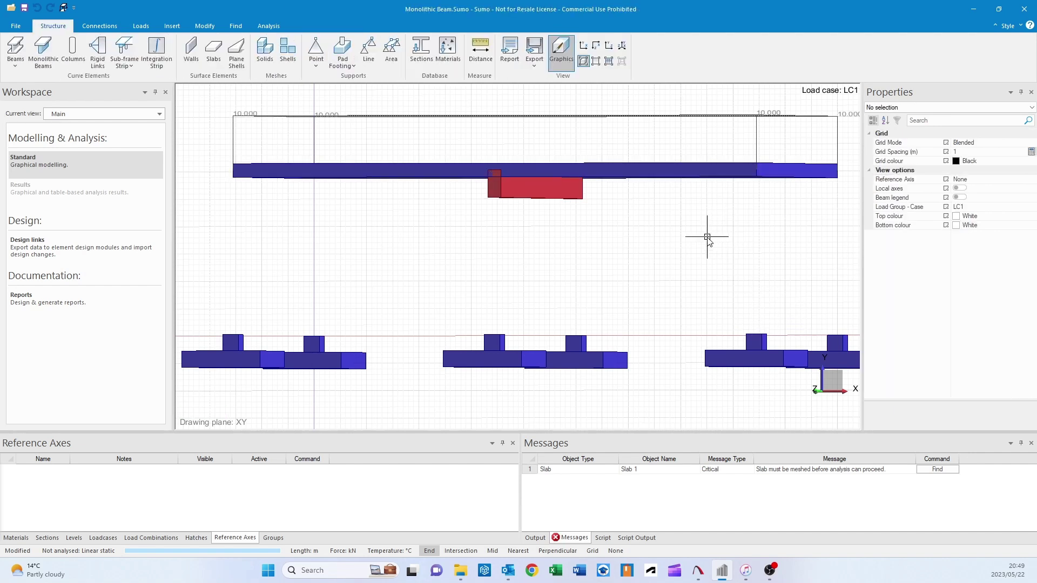
pyautogui.click(564, 196)
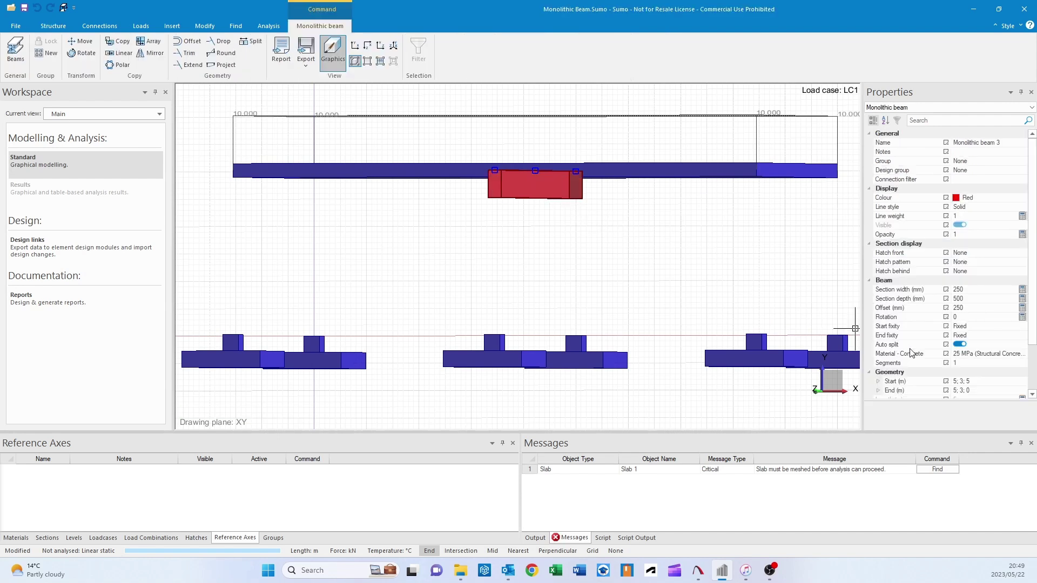
pyautogui.click(972, 310)
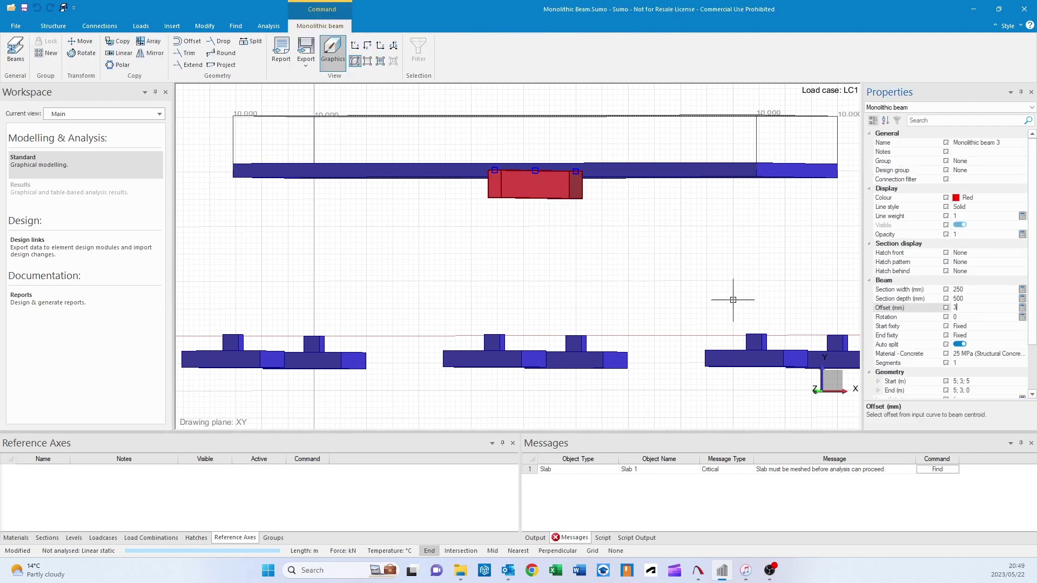
pyautogui.press('Escape')
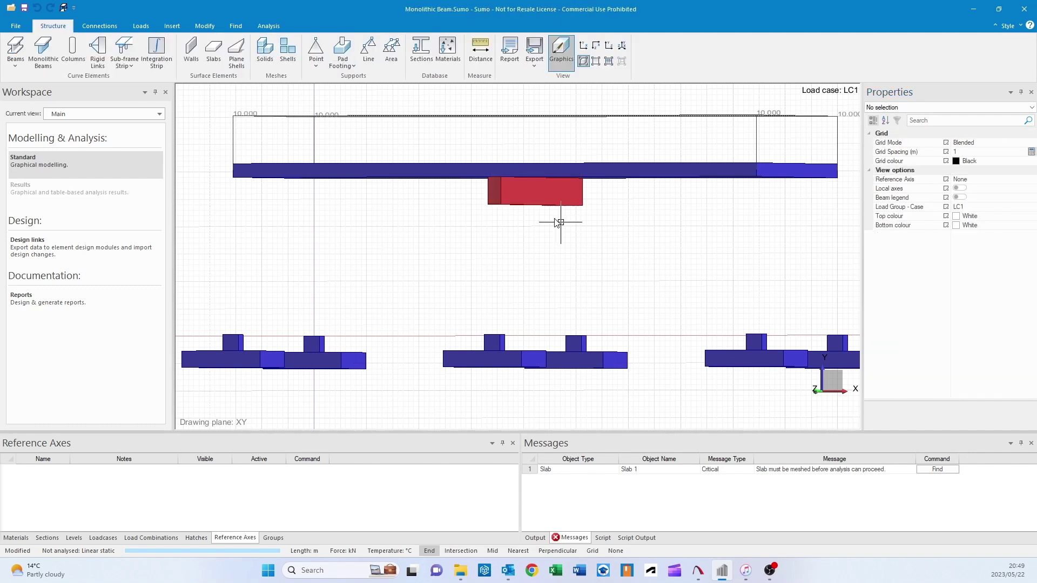
# Inspect the joint between the beam and the slab's underside, and make the Column object type visible again
pyautogui.scroll(4, 491, 173)
pyautogui.moveTo(528, 199); pyautogui.dragTo(659, 172, button='middle')
pyautogui.scroll(2, 698, 189)
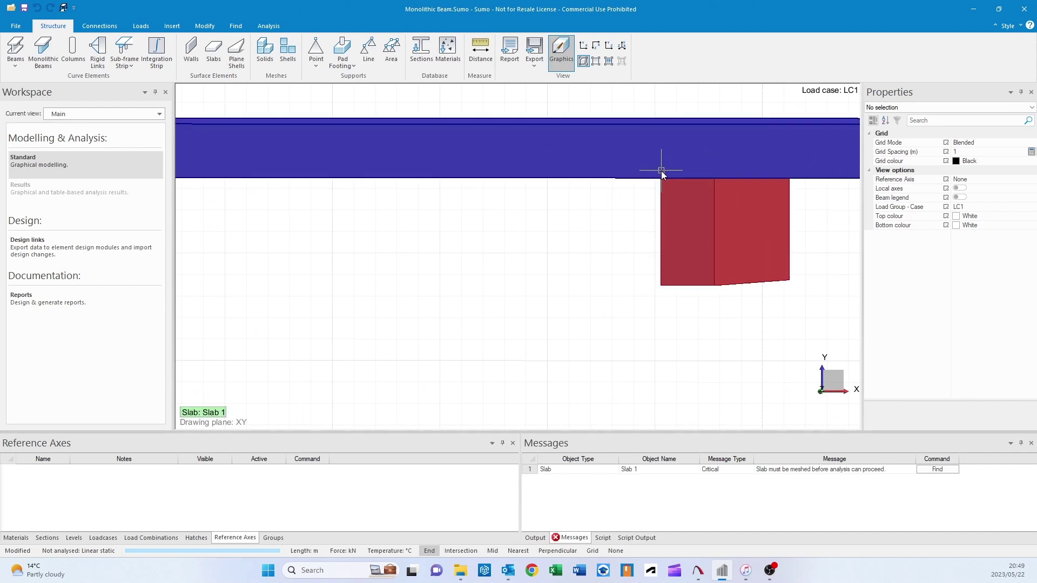
pyautogui.scroll(-3, 662, 227)
pyautogui.moveTo(662, 283); pyautogui.dragTo(694, 336, button='middle')
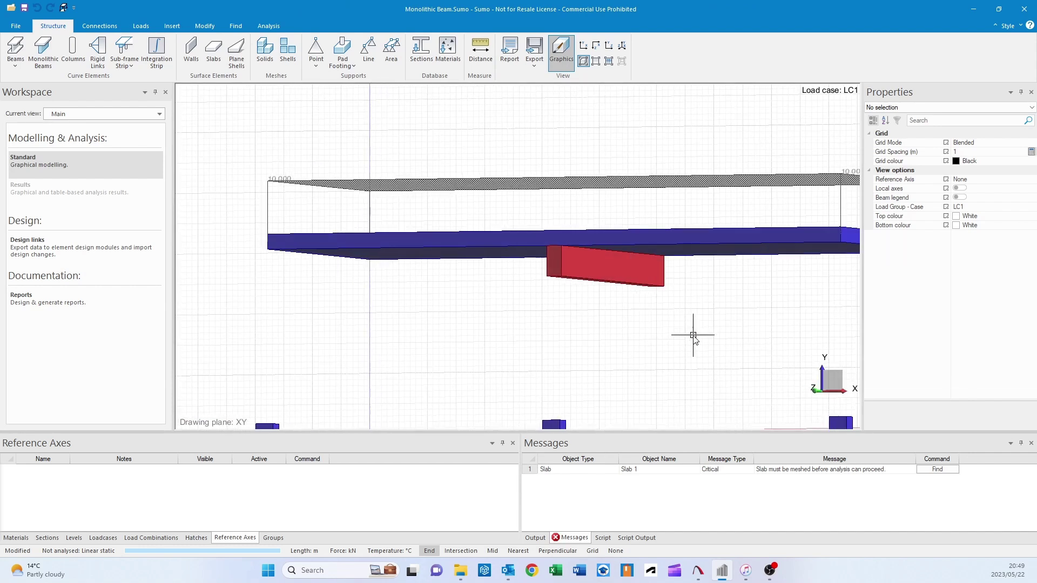
pyautogui.click(560, 49)
pyautogui.click(696, 382)
pyautogui.click(610, 382)
pyautogui.moveTo(513, 216); pyautogui.dragTo(522, 254, button='middle')
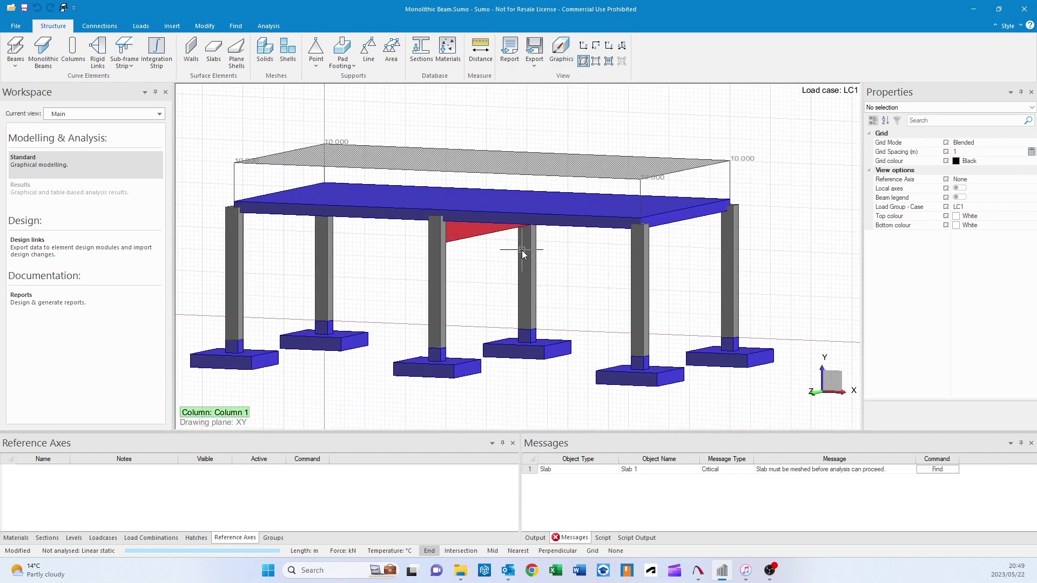
# Run the linear static analysis and open the displacement results for load case LC1
pyautogui.click(259, 26)
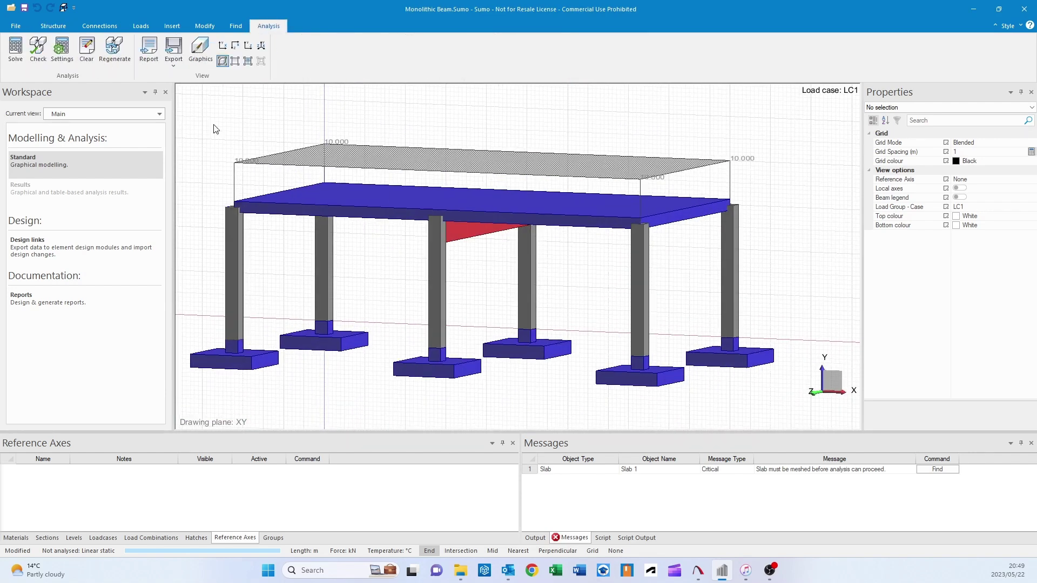
pyautogui.click(22, 58)
pyautogui.click(574, 309)
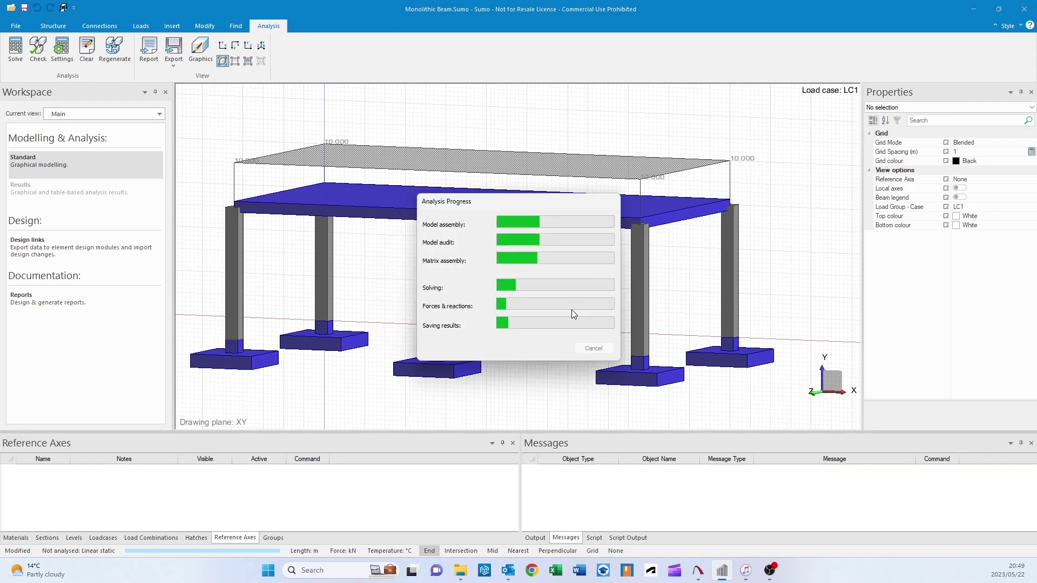
pyautogui.click(94, 186)
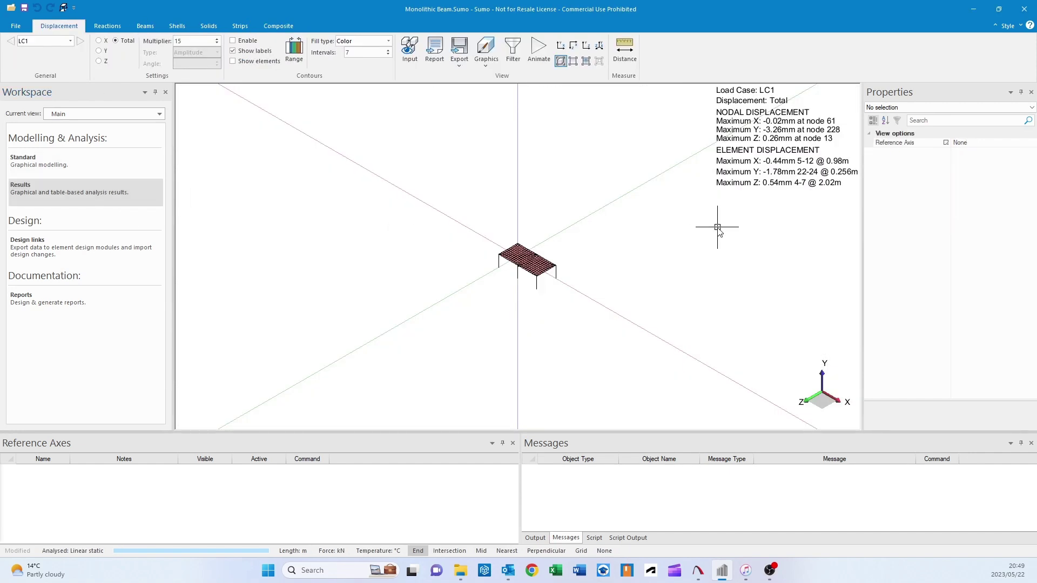
# Examine the LC1 displaced shape from the side, focusing on the monolithic beam and its vertical links to the slab
pyautogui.moveTo(507, 267); pyautogui.dragTo(412, 204, button='middle')
pyautogui.scroll(3, 456, 233)
pyautogui.moveTo(457, 232); pyautogui.dragTo(472, 225, button='middle')
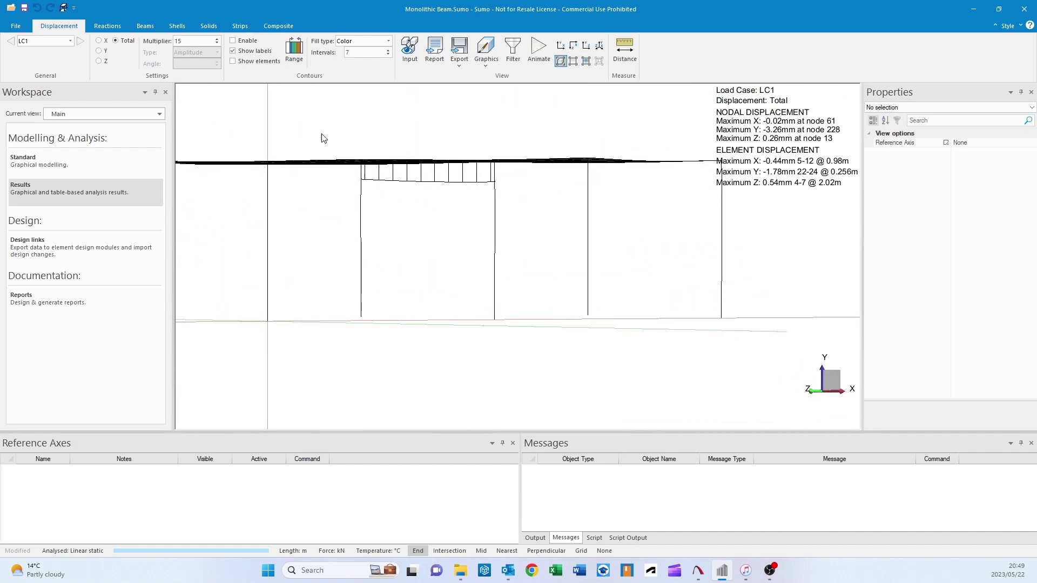
pyautogui.scroll(2, 413, 176)
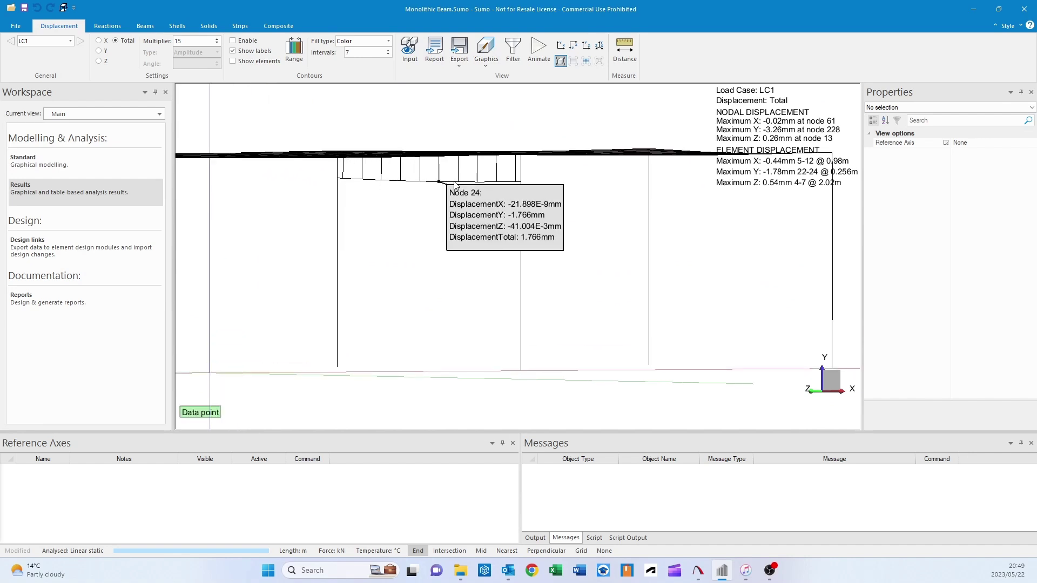
pyautogui.moveTo(505, 182)
pyautogui.mouseDown(button='middle')
pyautogui.moveTo(496, 207)
pyautogui.moveTo(493, 196)
pyautogui.mouseUp(button='middle')
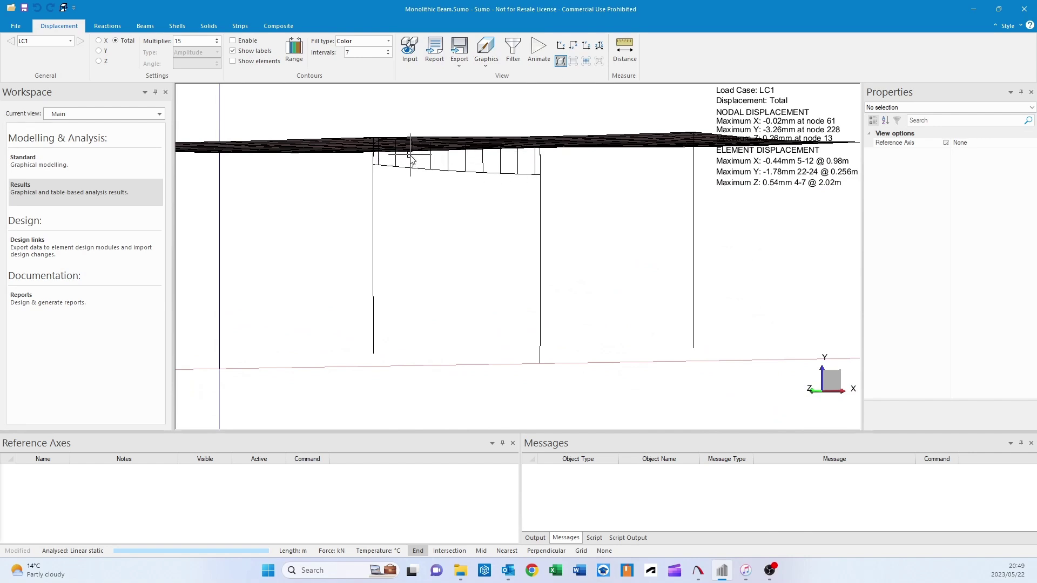
pyautogui.moveTo(411, 160); pyautogui.dragTo(413, 162, button='middle')
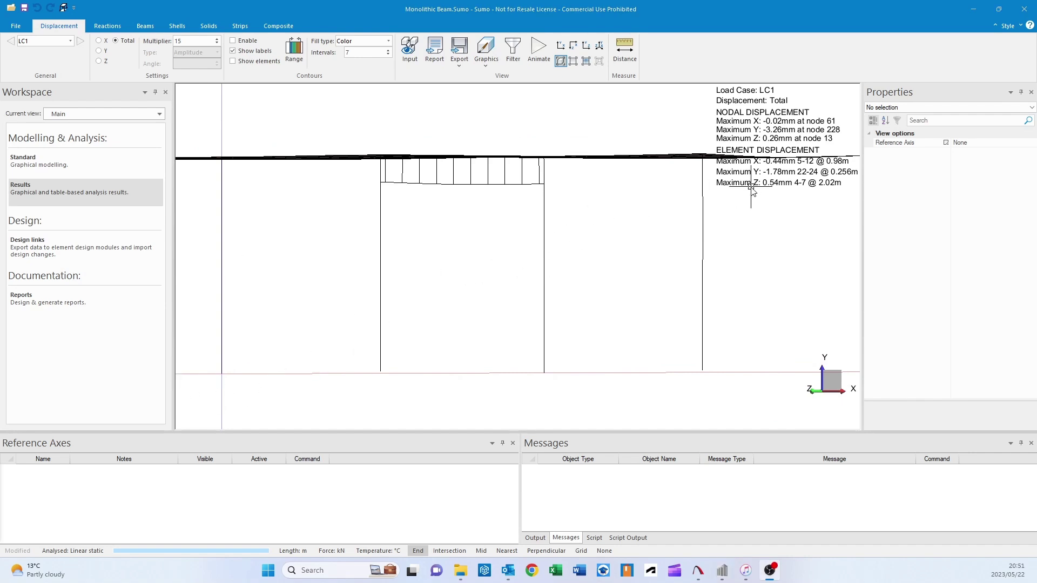
pyautogui.moveTo(751, 187); pyautogui.dragTo(685, 257, button='middle')
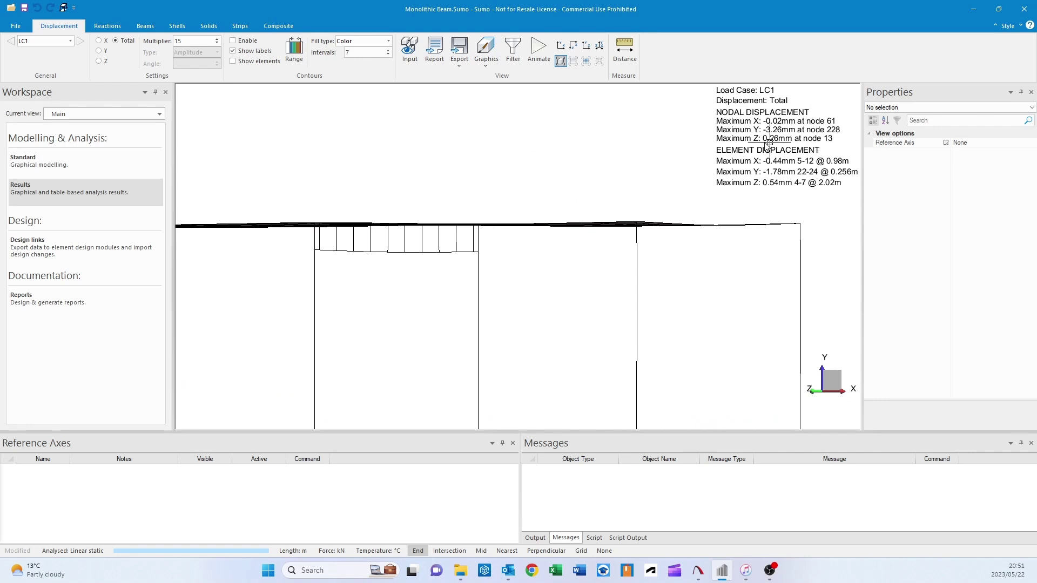
pyautogui.moveTo(767, 172); pyautogui.dragTo(747, 150, button='middle')
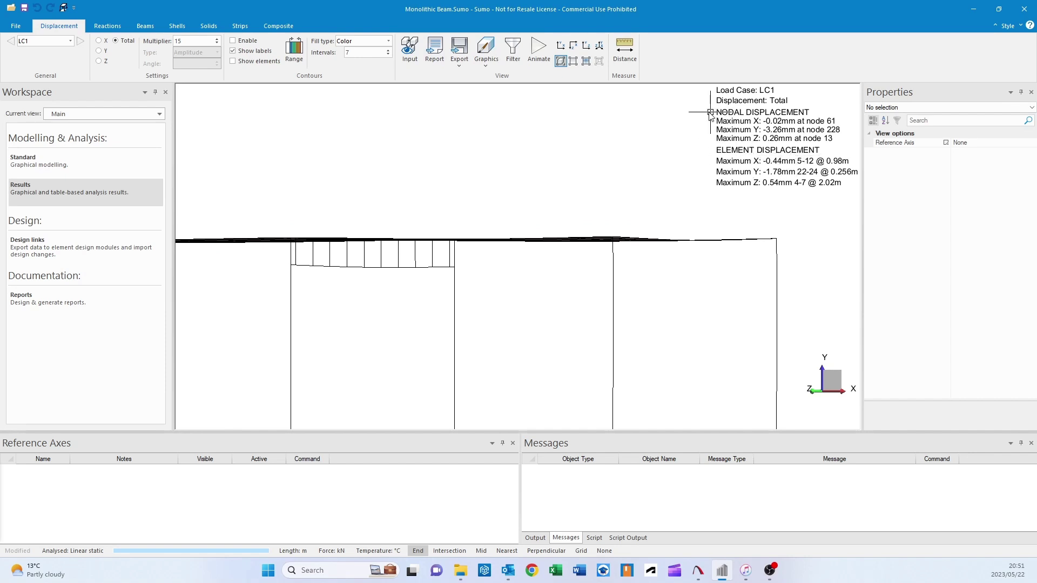
pyautogui.scroll(-2, 675, 165)
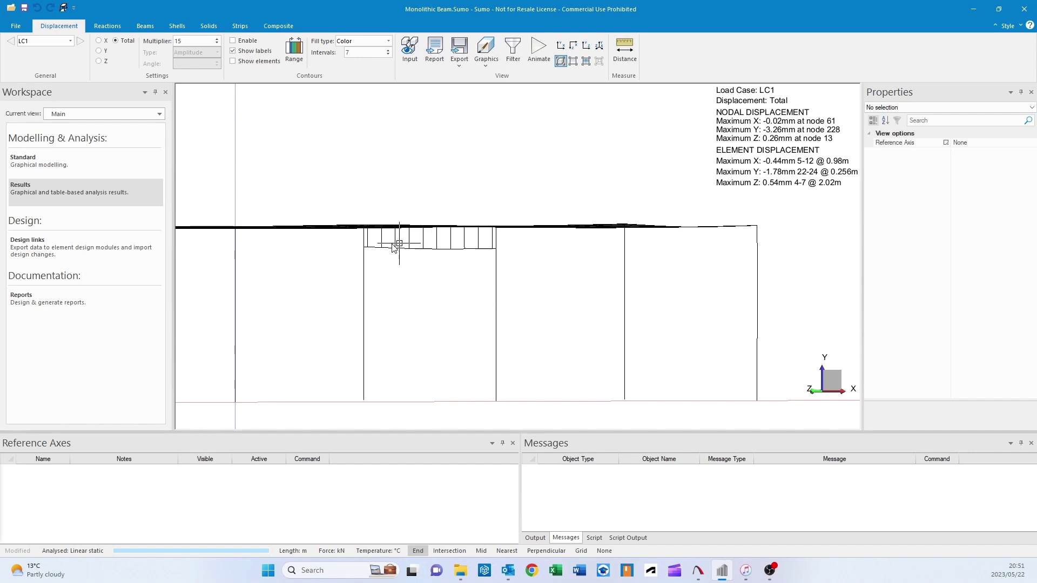
pyautogui.scroll(2, 479, 259)
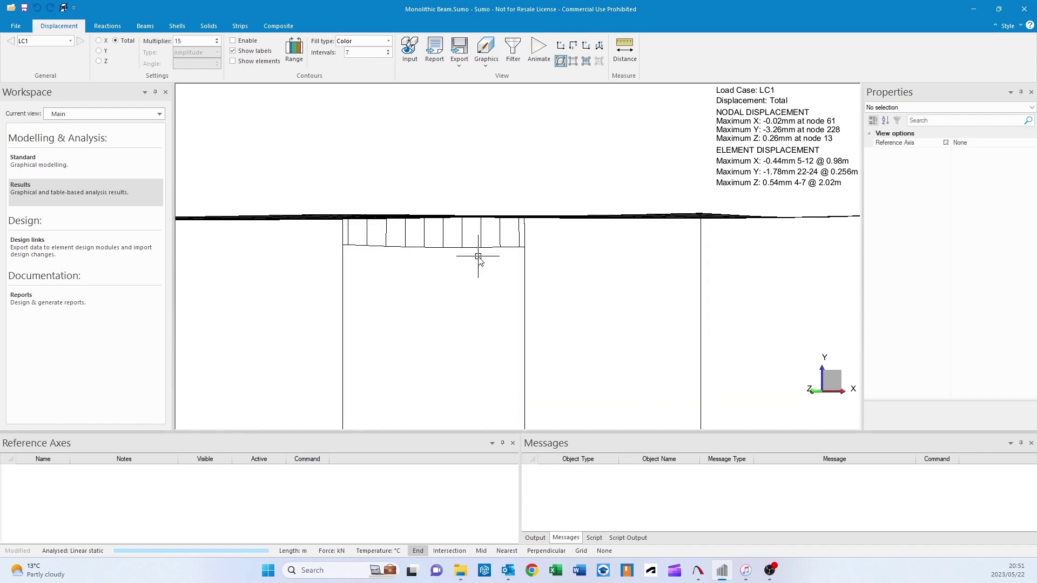
pyautogui.scroll(1, 455, 245)
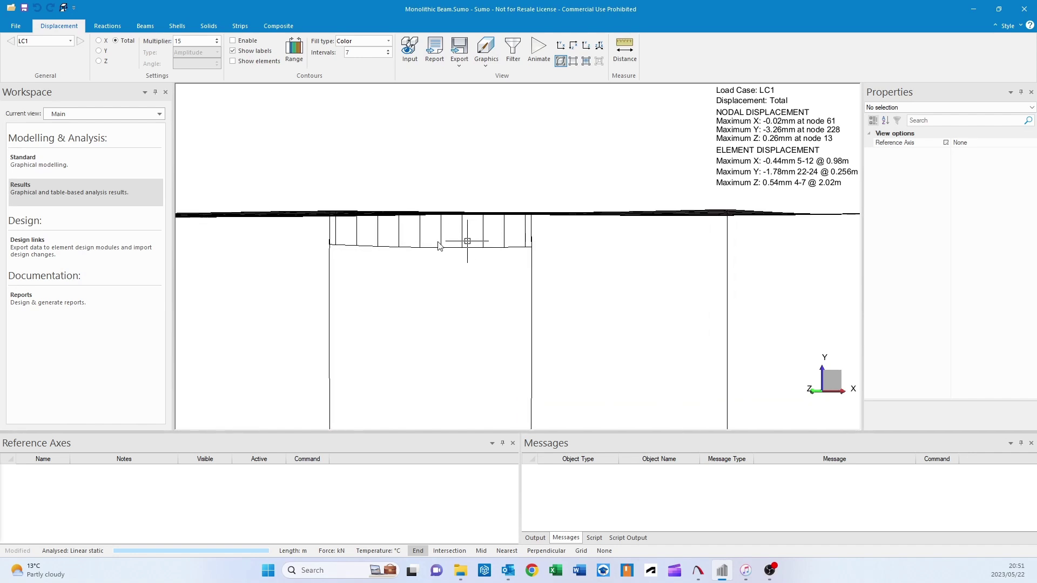
pyautogui.scroll(-1, 346, 243)
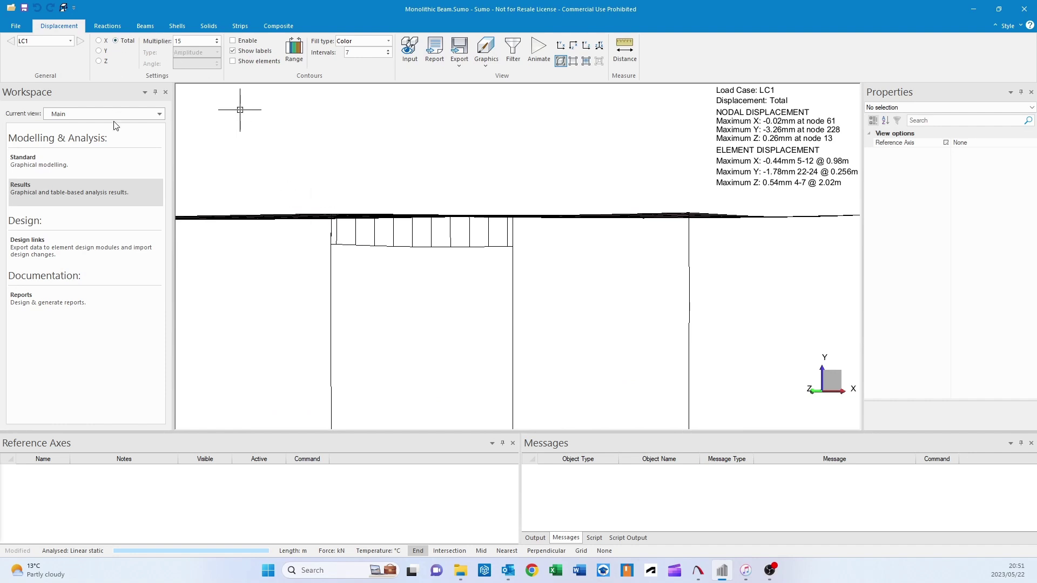
# Return to the standard graphical model and compare the monolithic beam's wireframe links below the slab with its rendered solid view
pyautogui.click(108, 156)
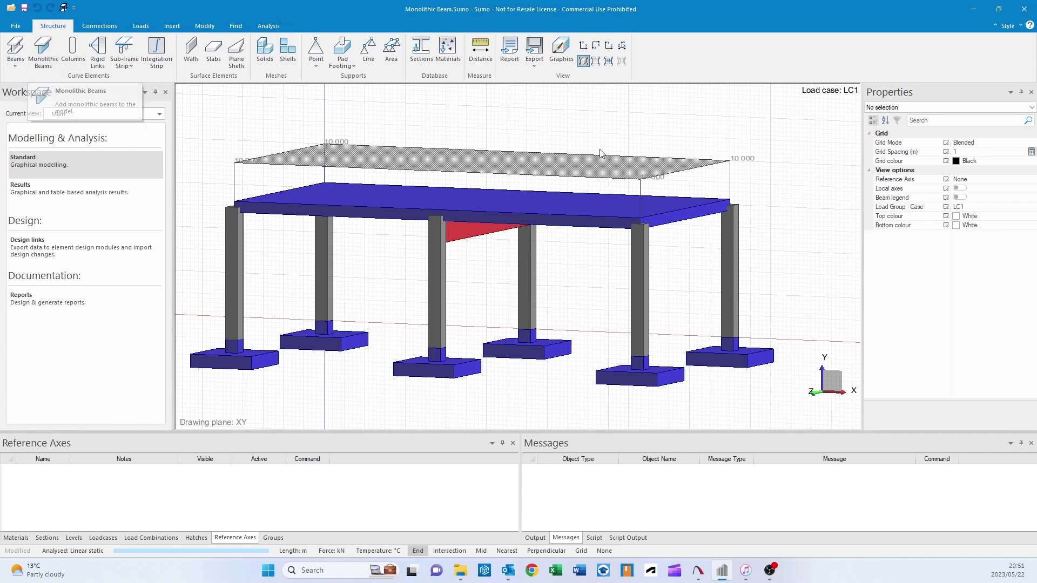
pyautogui.scroll(3, 534, 275)
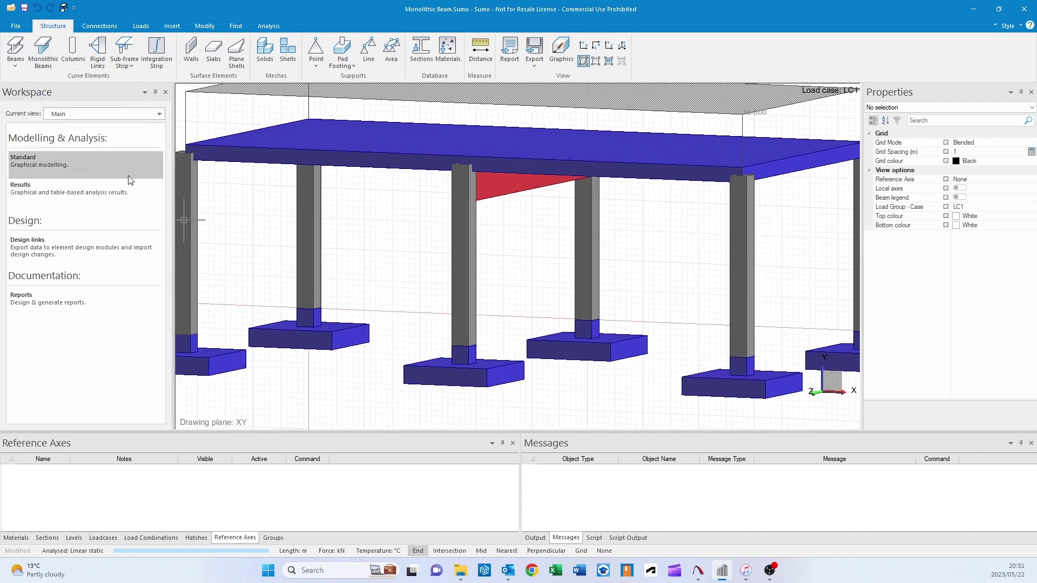
pyautogui.click(90, 162)
pyautogui.click(609, 61)
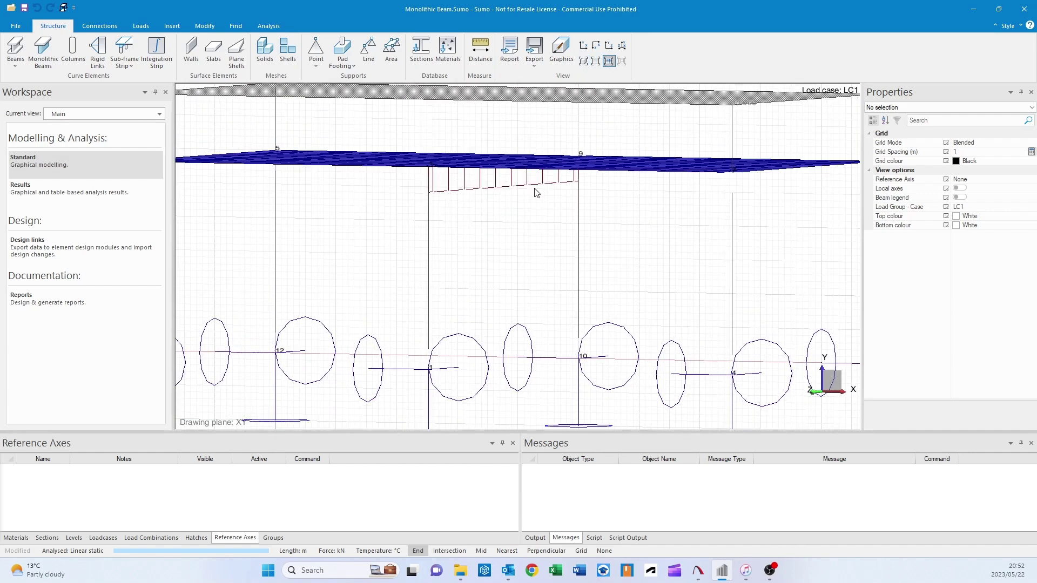
pyautogui.moveTo(533, 216); pyautogui.dragTo(530, 195, button='middle')
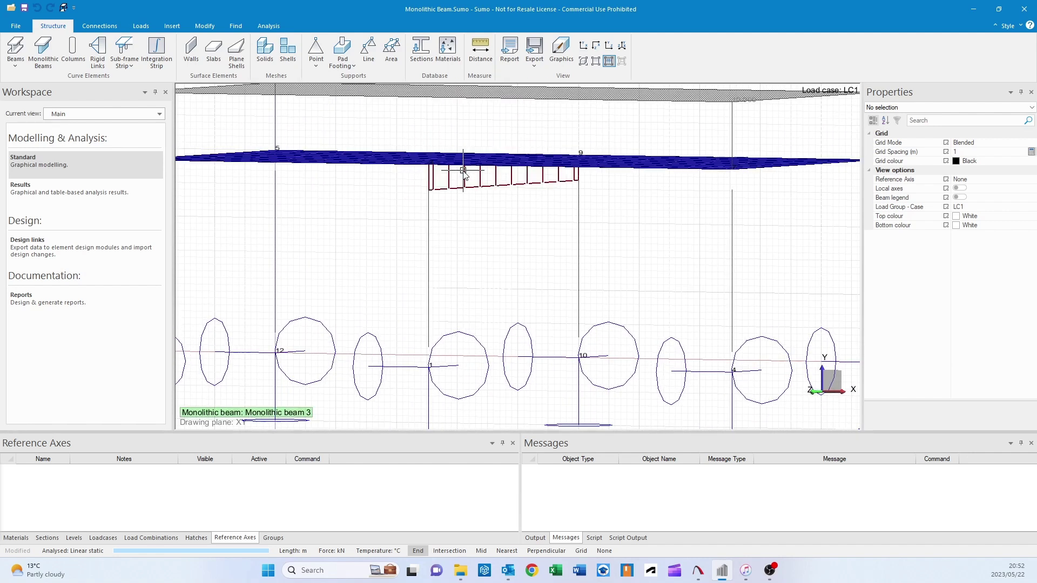
pyautogui.click(583, 61)
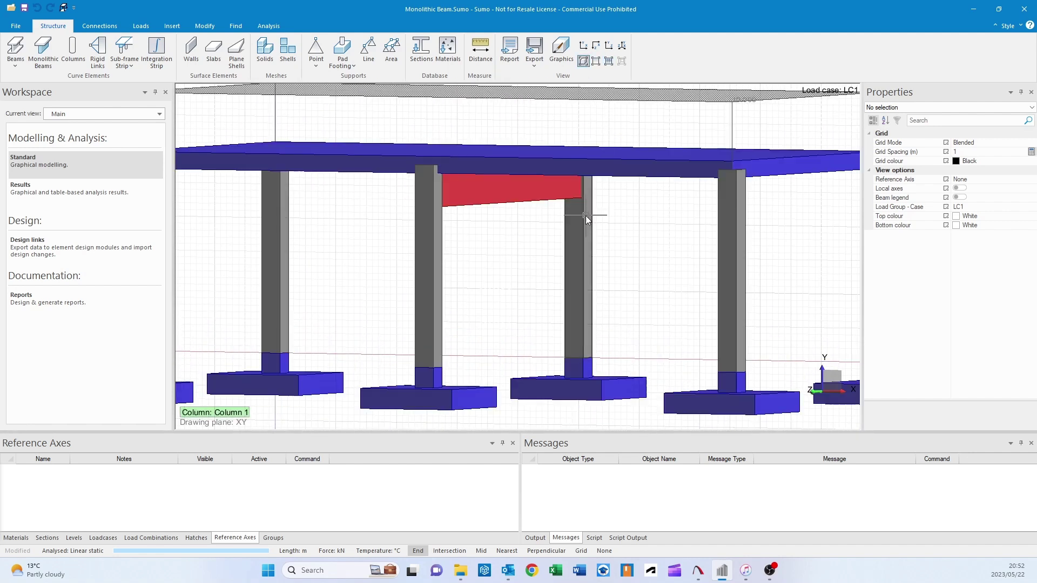
# Open the recent document Standard Beam.Sumo and show its slab and columns from the side
pyautogui.click(16, 25)
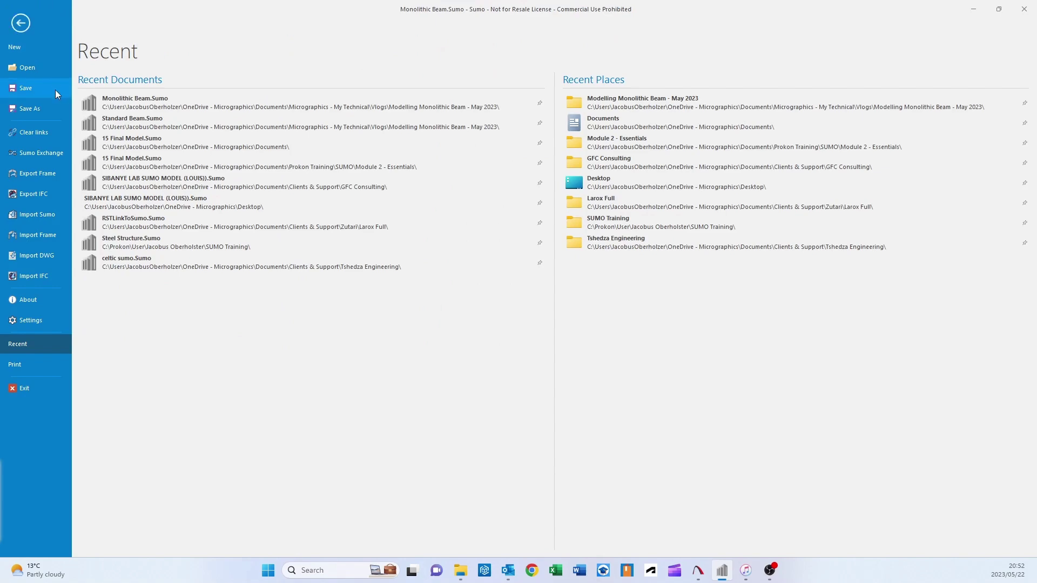
pyautogui.click(153, 124)
pyautogui.moveTo(474, 216); pyautogui.dragTo(458, 259, button='middle')
pyautogui.moveTo(456, 367); pyautogui.dragTo(462, 250, button='middle')
# Review the materials and sections defined in the standard beam model
pyautogui.click(16, 538)
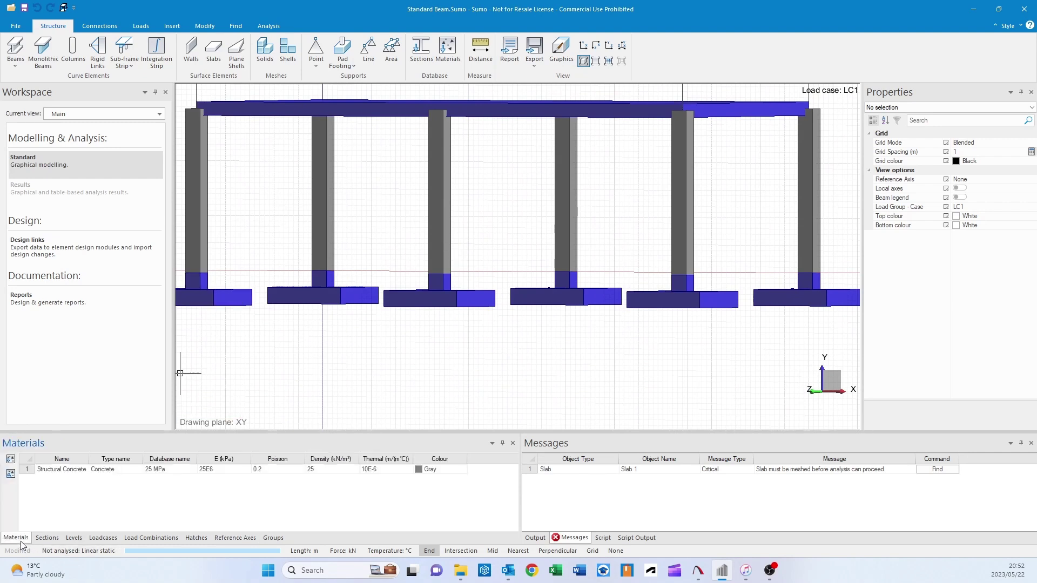
pyautogui.moveTo(489, 307); pyautogui.dragTo(424, 349, button='middle')
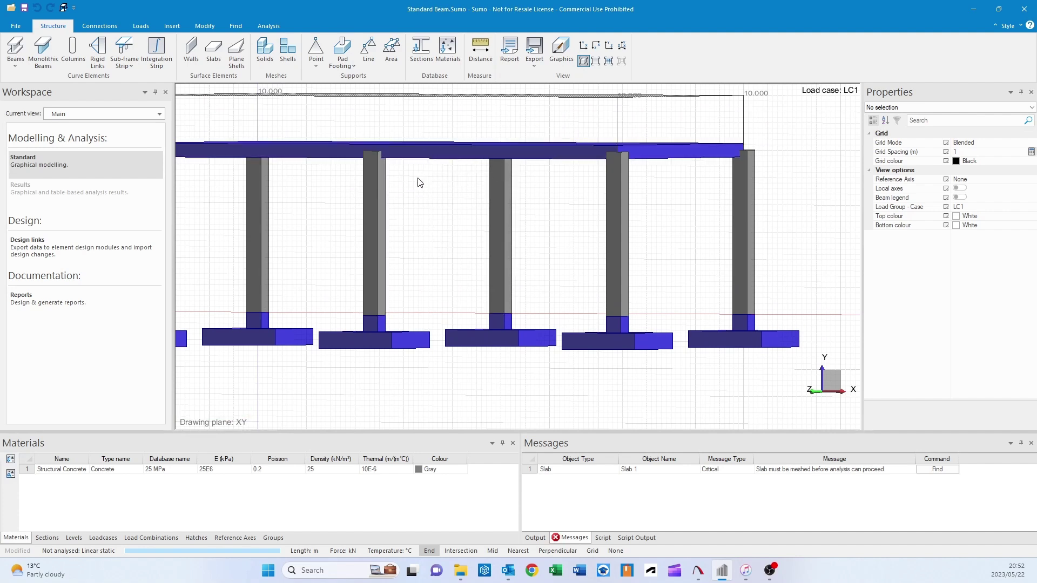
pyautogui.moveTo(391, 193); pyautogui.dragTo(417, 222, button='middle')
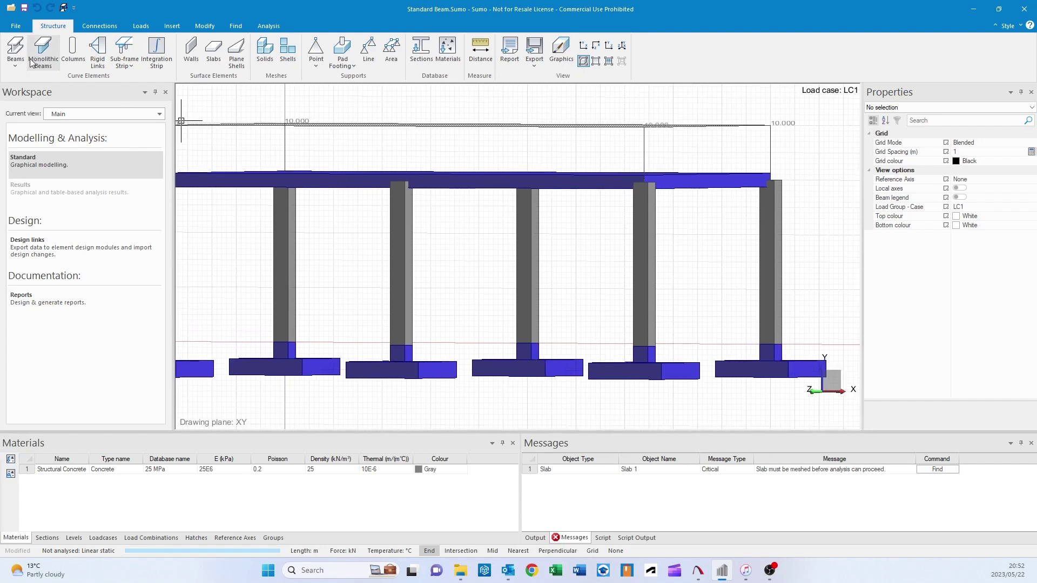
pyautogui.click(53, 539)
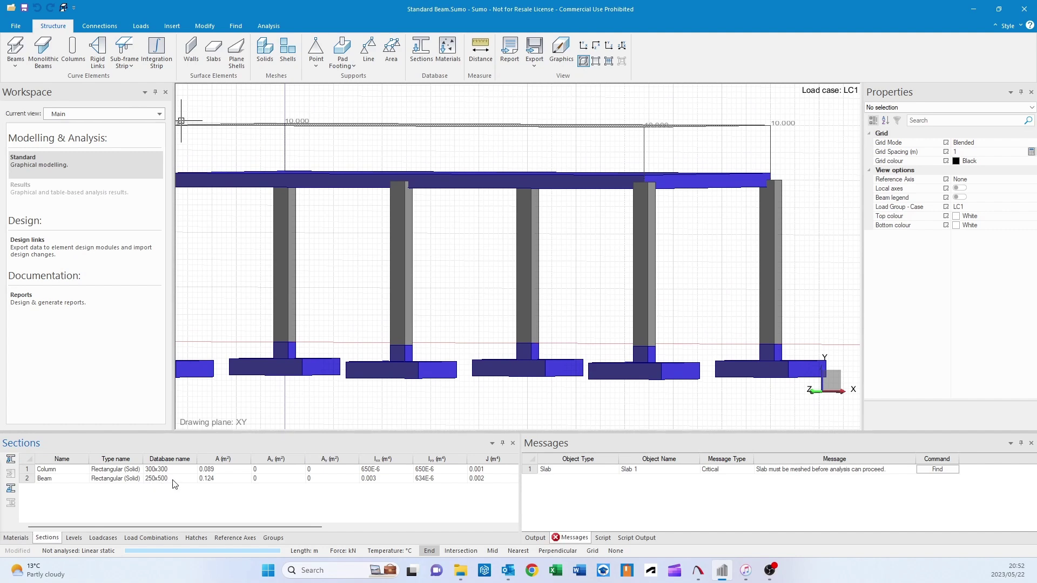
pyautogui.moveTo(361, 295); pyautogui.dragTo(359, 273, button='middle')
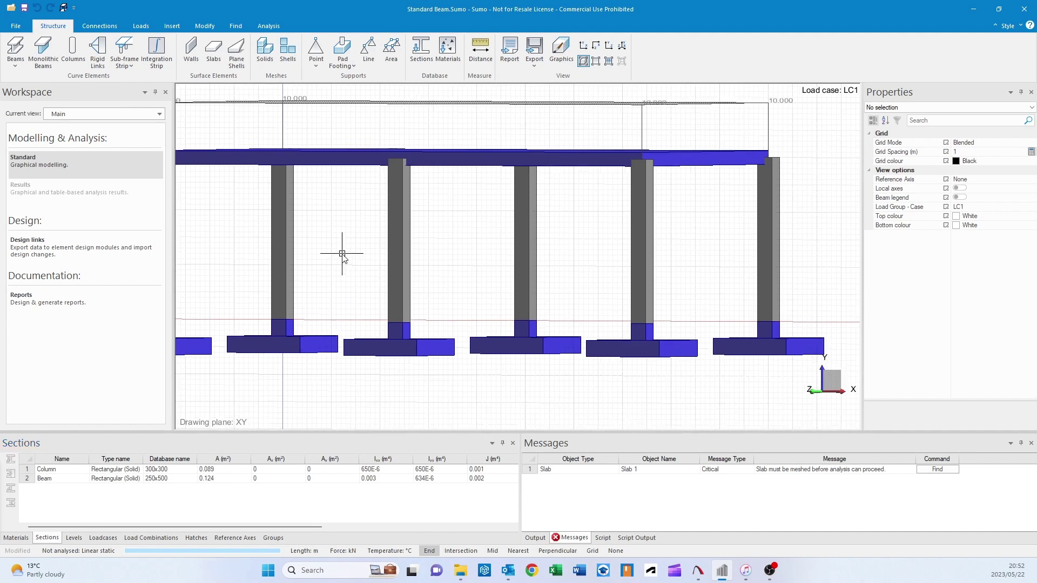
# Add a standard beam with the 250x500 (Beam) section between the tops of the middle pair of columns
pyautogui.click(16, 47)
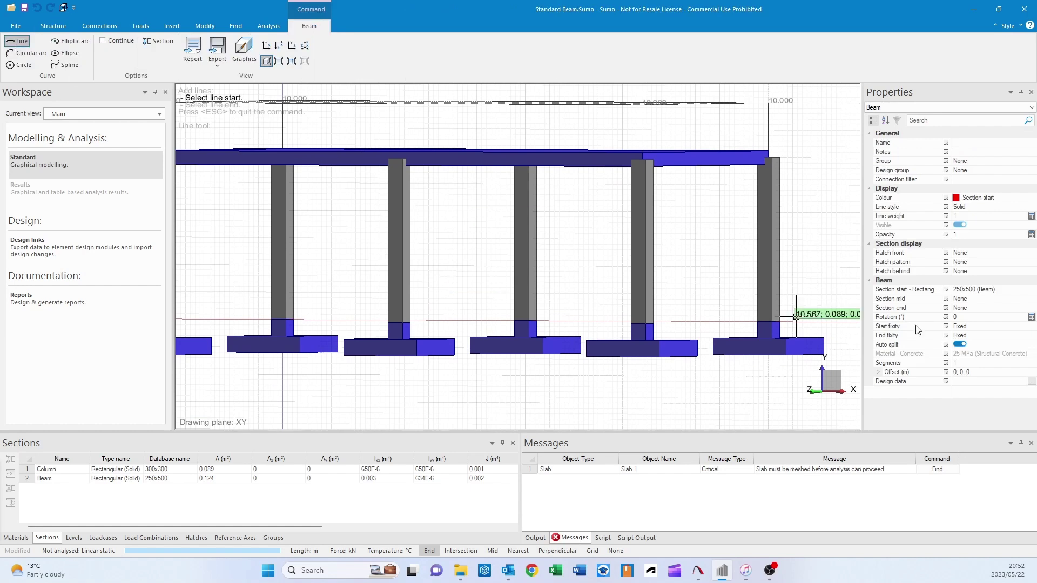
pyautogui.click(1010, 296)
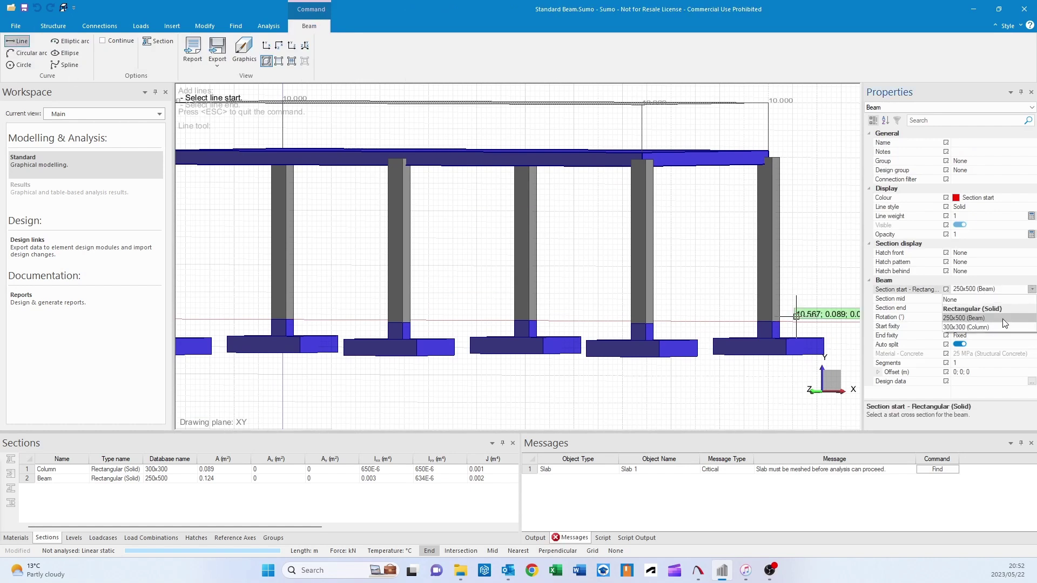
pyautogui.click(1003, 319)
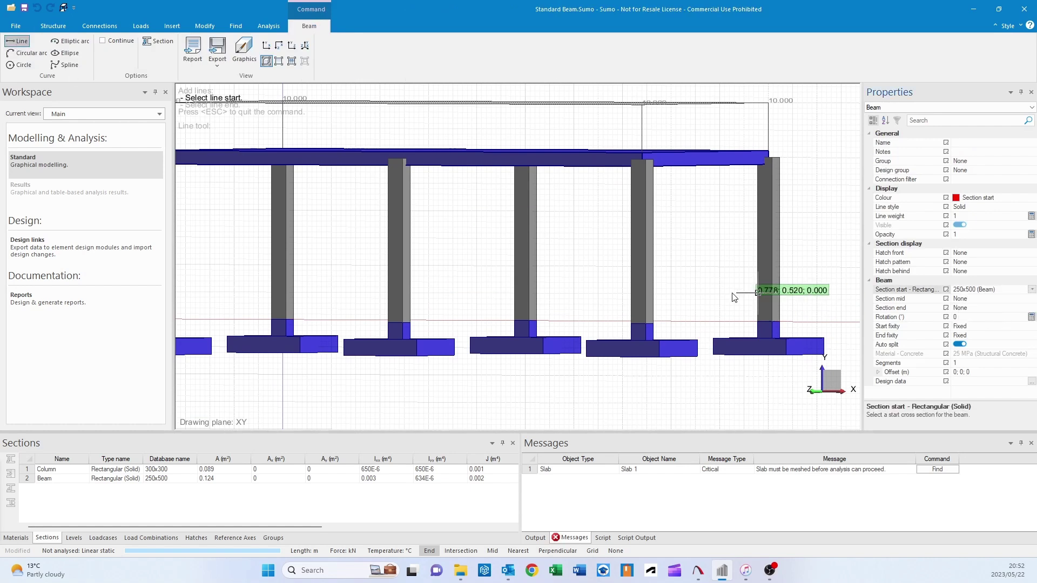
pyautogui.click(400, 161)
pyautogui.scroll(1, 471, 207)
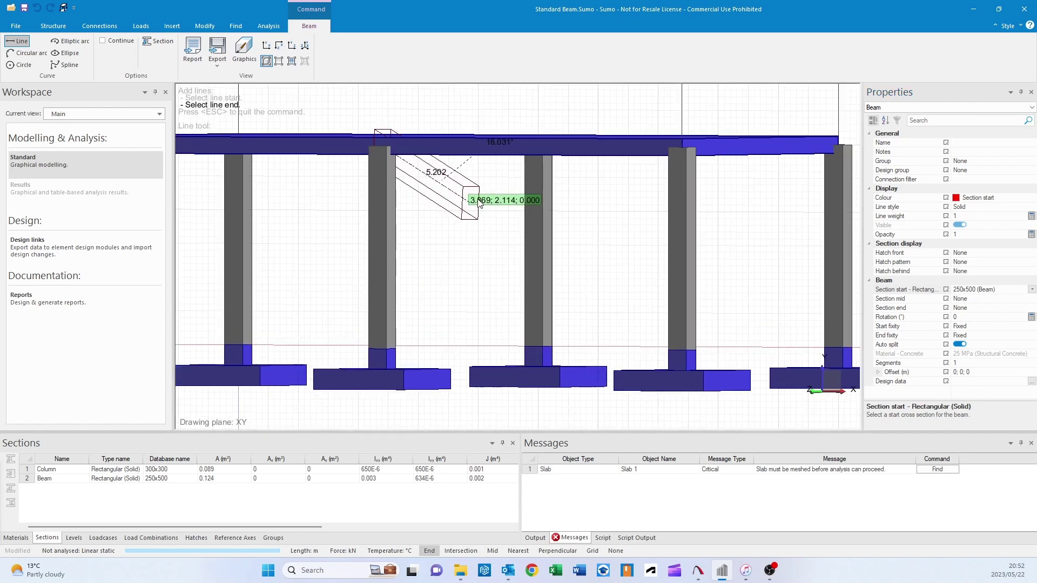
pyautogui.click(538, 156)
pyautogui.moveTo(489, 227); pyautogui.dragTo(491, 239, button='middle')
pyautogui.press('Escape')
pyautogui.scroll(2, 457, 243)
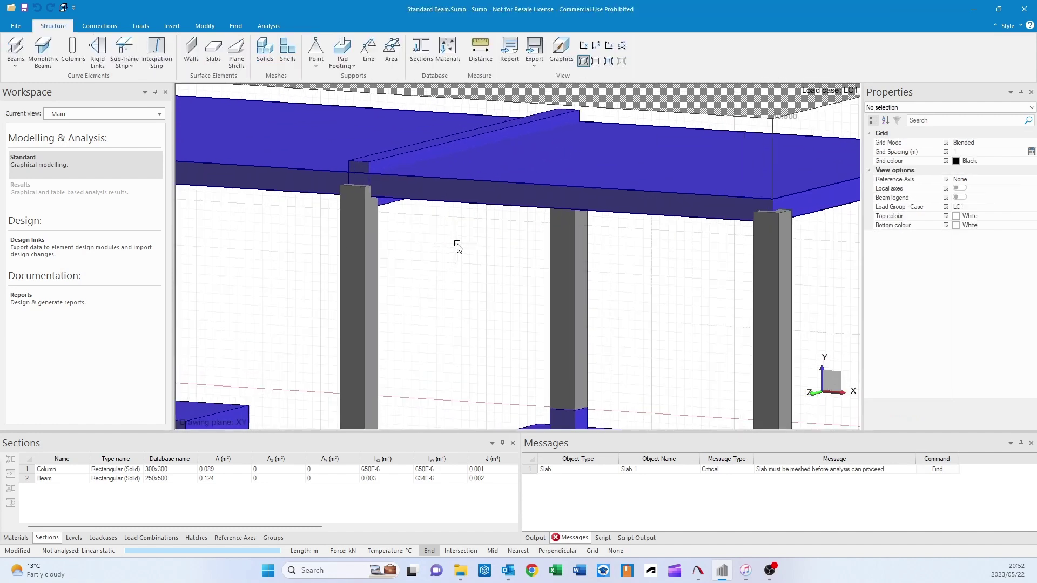
# Change the new beam's display colour to Yellow
pyautogui.click(410, 156)
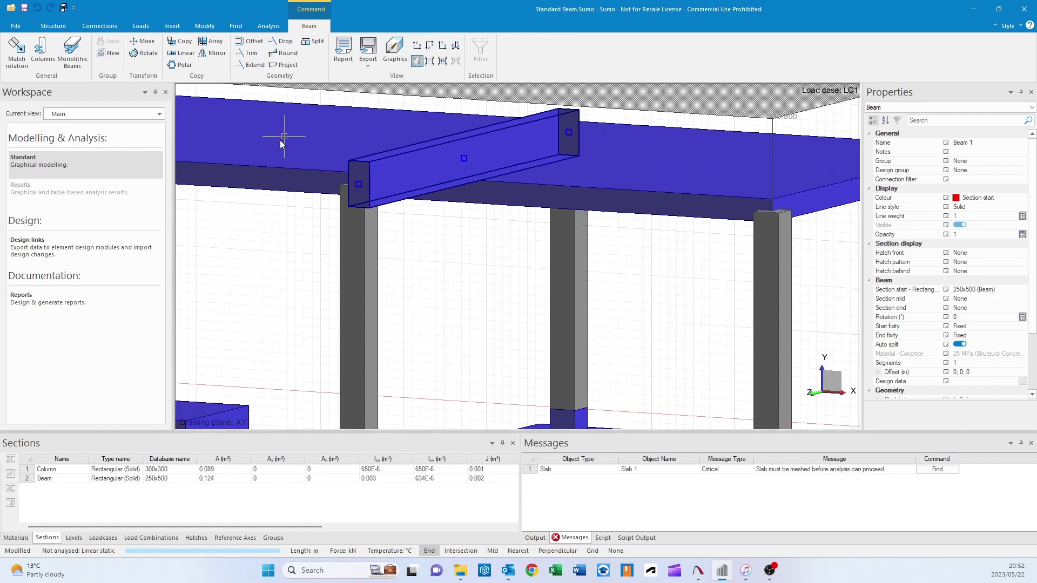
pyautogui.click(1021, 198)
pyautogui.click(957, 228)
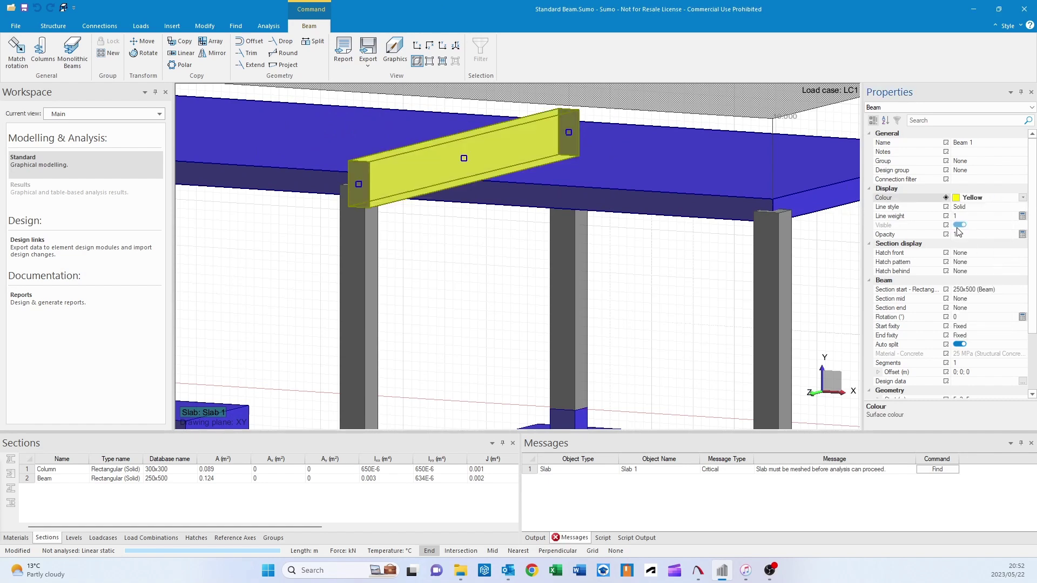
pyautogui.press('Escape')
# Set the yellow beam's offset to 0; -0.375; 0 m and inspect its position beneath the slab
pyautogui.scroll(-3, 513, 306)
pyautogui.moveTo(510, 306); pyautogui.dragTo(506, 286, button='middle')
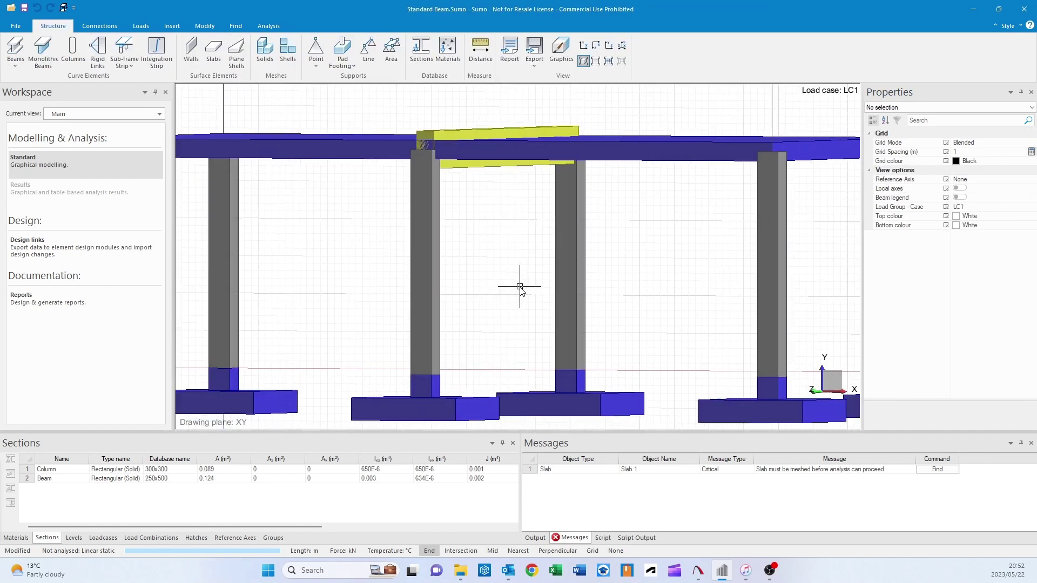
pyautogui.click(494, 163)
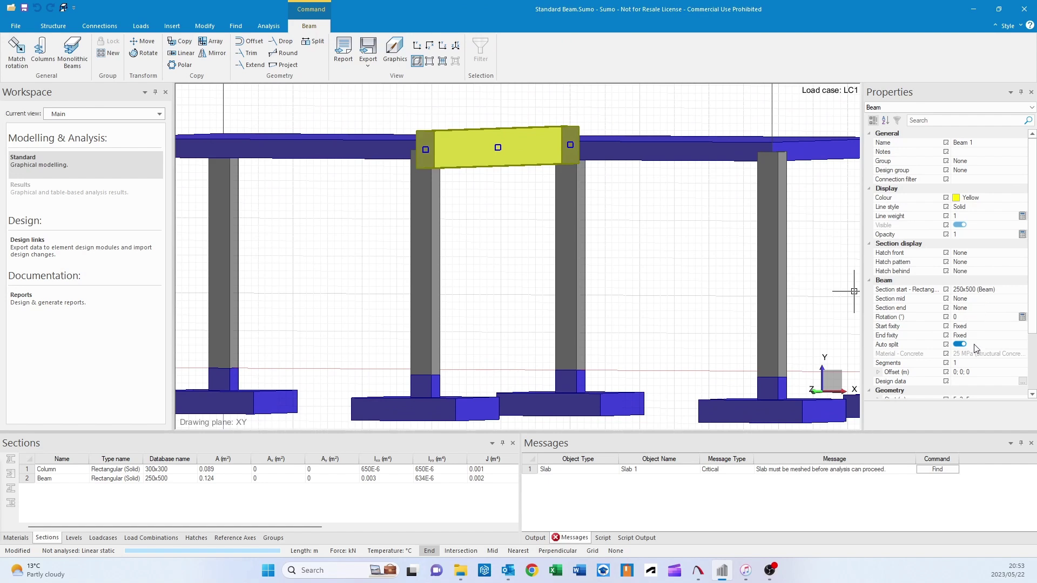
pyautogui.click(963, 373)
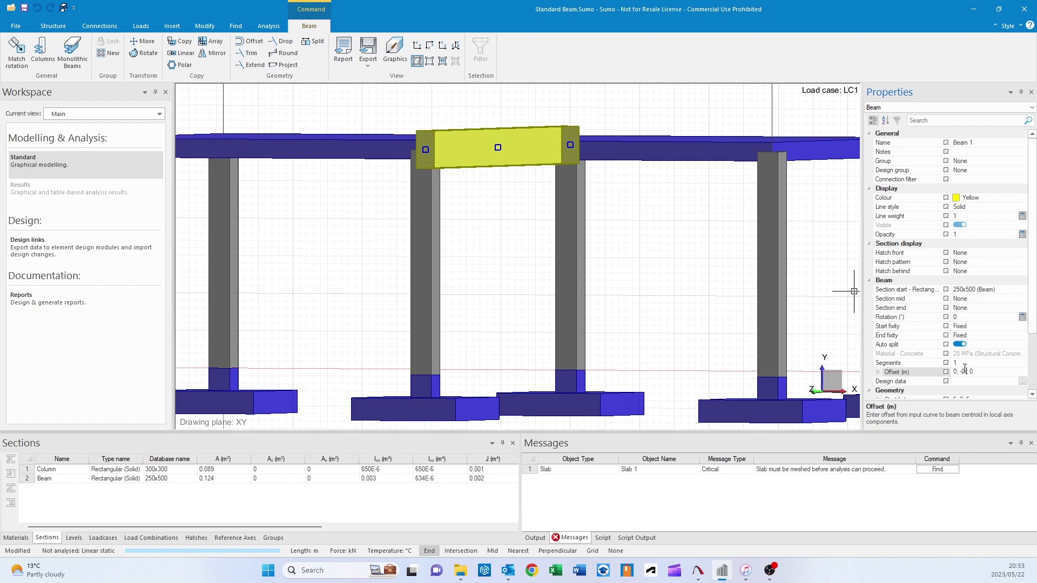
pyautogui.press('Return')
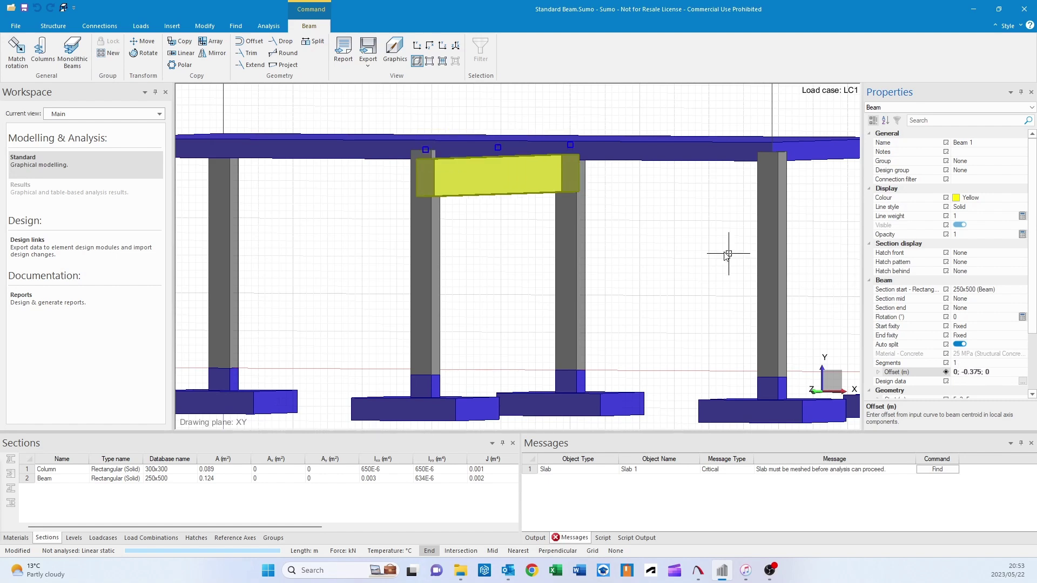
pyautogui.click(702, 248)
pyautogui.moveTo(591, 238); pyautogui.dragTo(582, 227, button='middle')
pyautogui.moveTo(463, 154); pyautogui.dragTo(471, 184, button='middle')
pyautogui.scroll(-2, 484, 191)
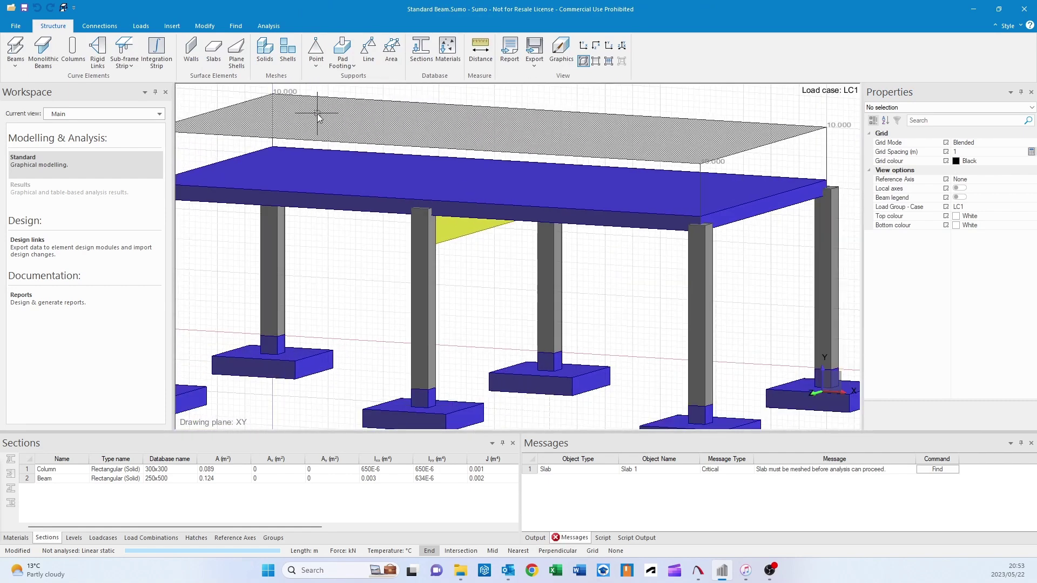
# Run the linear static analysis on the standard beam model
pyautogui.click(274, 28)
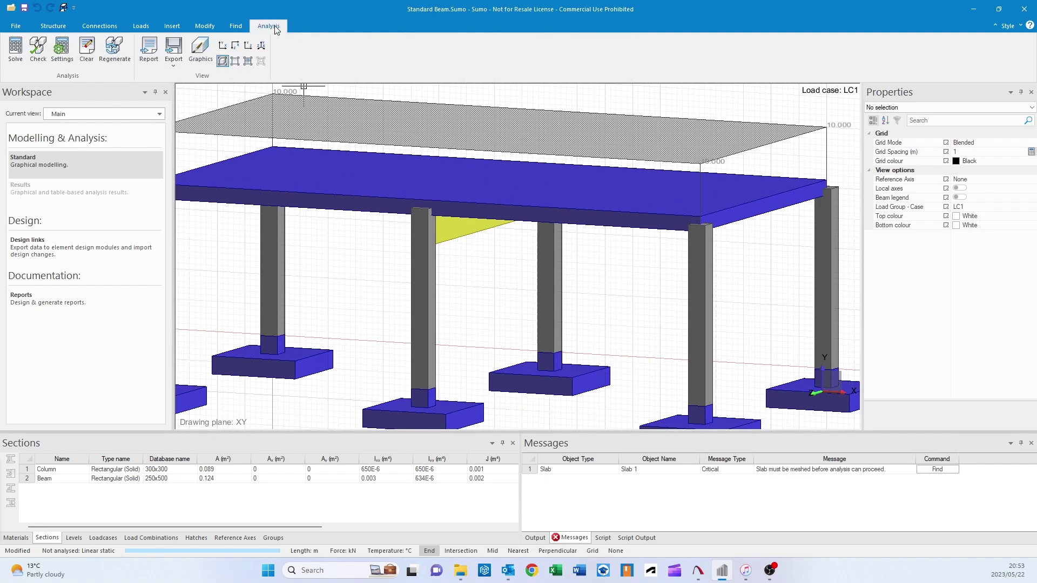
pyautogui.click(15, 49)
pyautogui.click(564, 308)
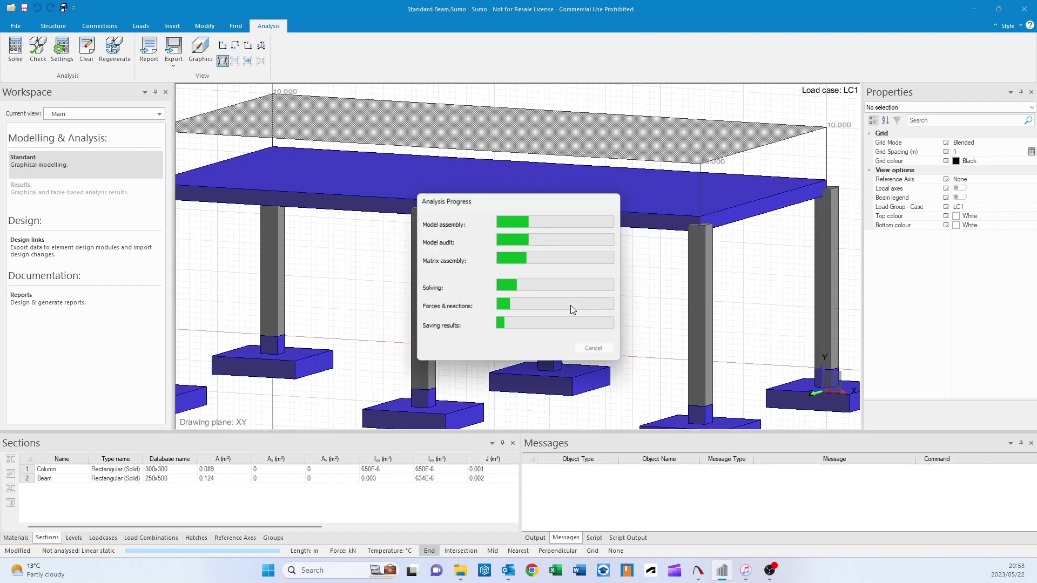
# Open the analysis results and inspect the LC1 total displacements at nodes along the standard beam
pyautogui.click(113, 190)
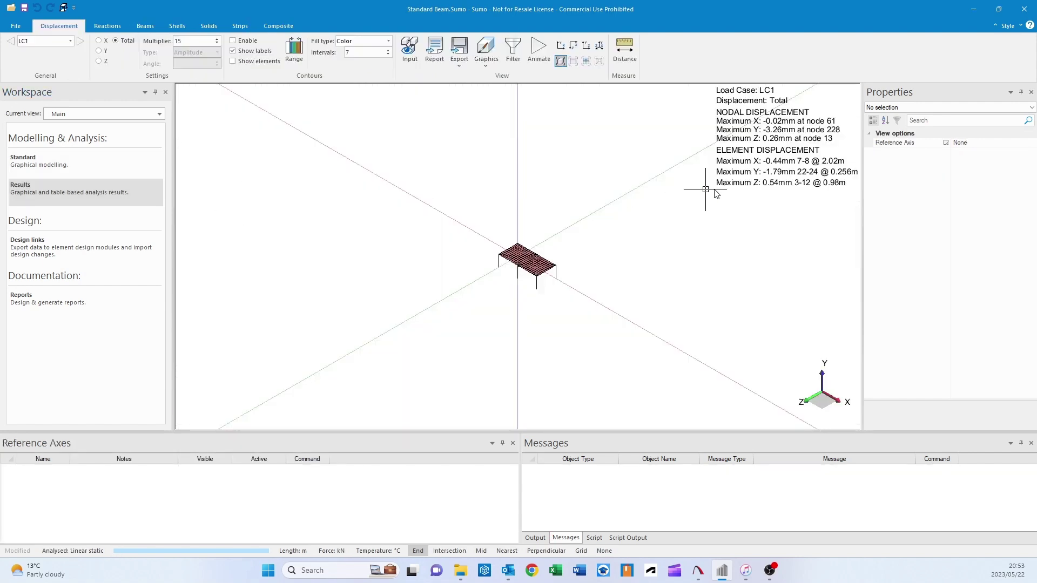
pyautogui.moveTo(774, 135); pyautogui.dragTo(796, 119, button='middle')
pyautogui.scroll(4, 600, 305)
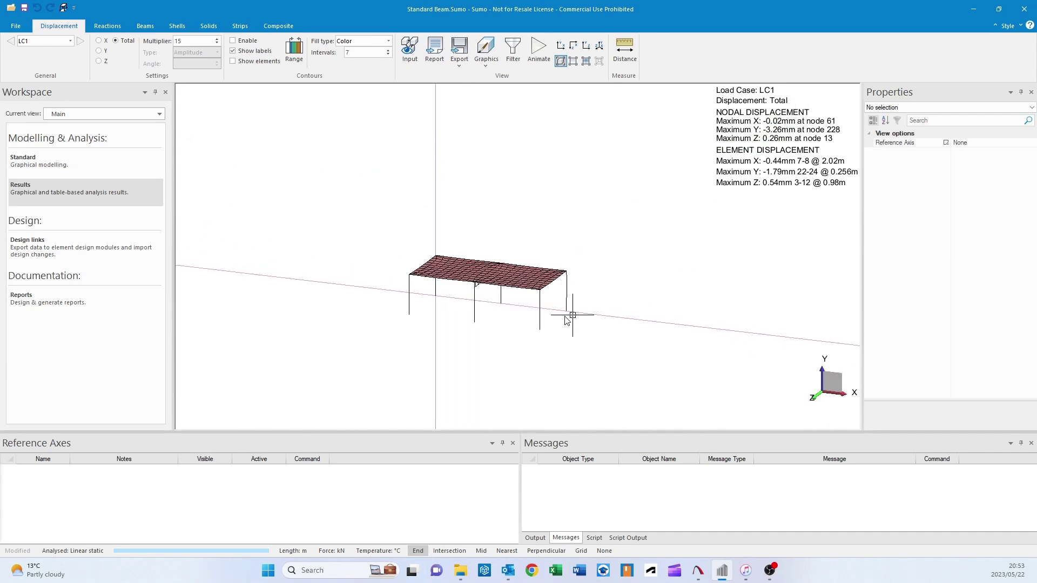
pyautogui.moveTo(506, 305); pyautogui.dragTo(514, 282, button='middle')
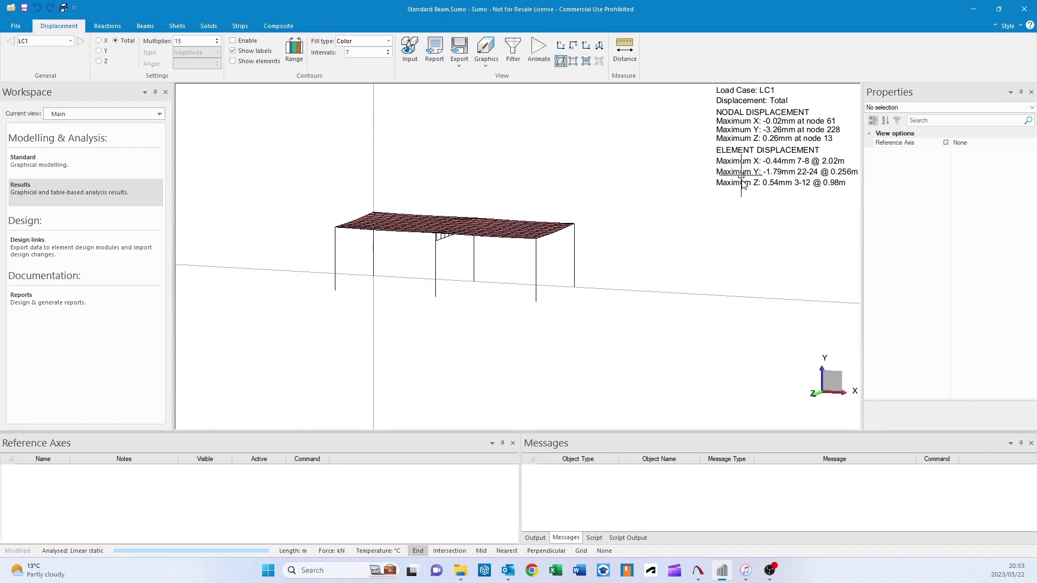
pyautogui.moveTo(537, 261); pyautogui.dragTo(522, 241, button='middle')
pyautogui.scroll(2, 523, 241)
pyautogui.moveTo(472, 204)
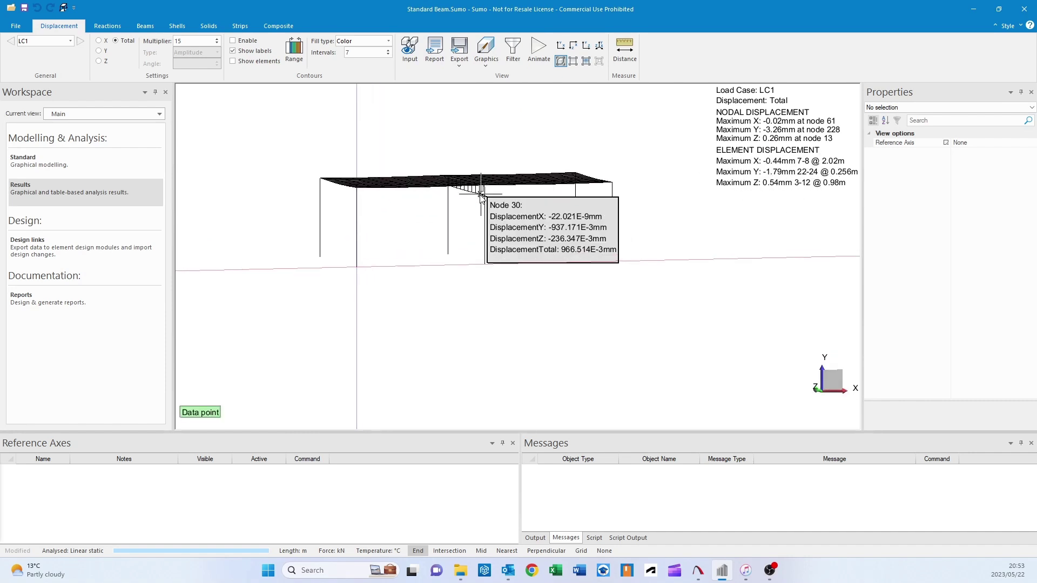
pyautogui.scroll(2, 475, 201)
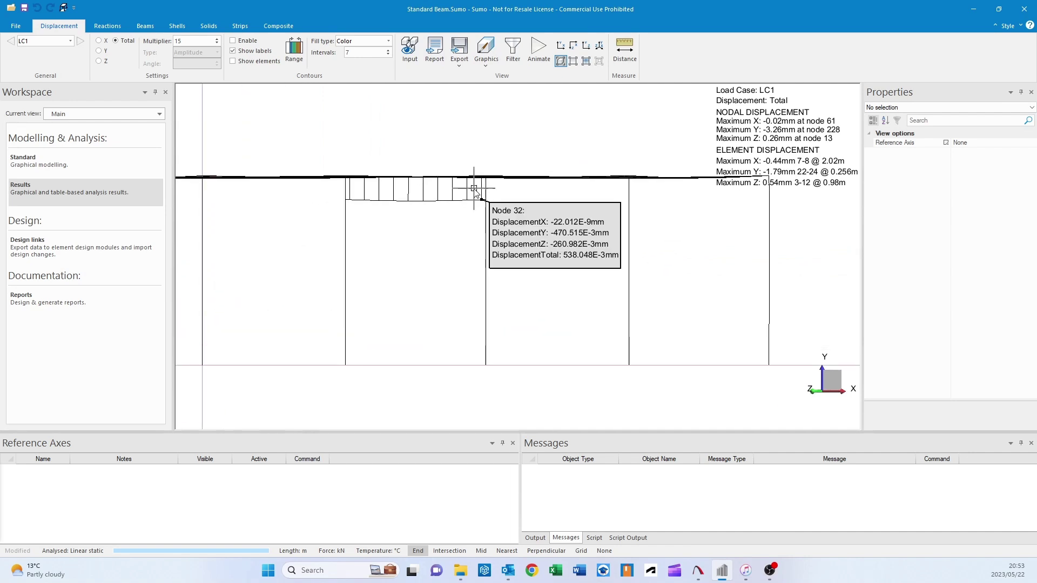
# Examine the deflected shape of the slab and the offset standard beam from above, from the side and from below
pyautogui.moveTo(440, 248); pyautogui.dragTo(496, 266, button='middle')
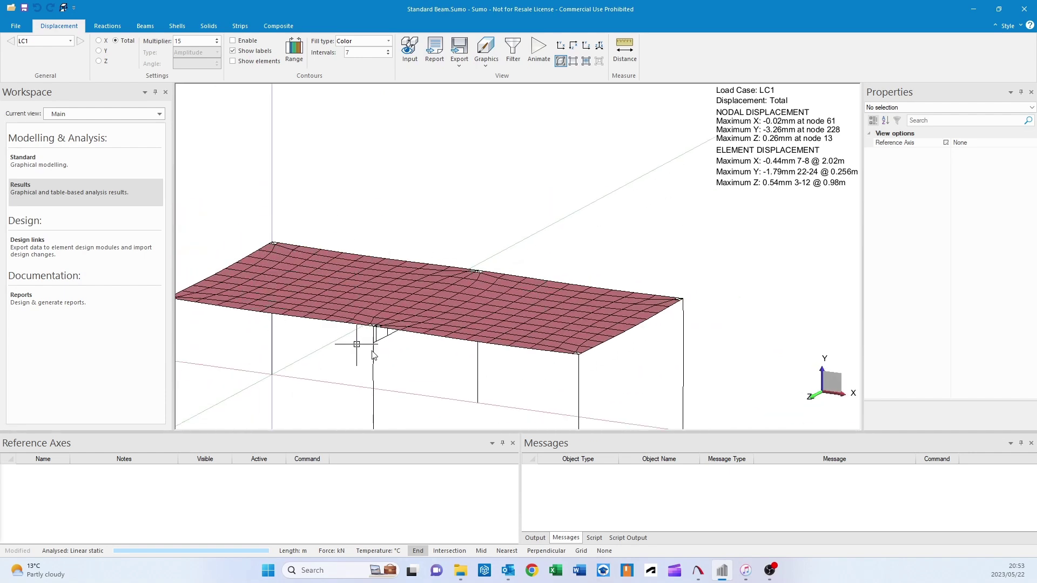
pyautogui.moveTo(300, 316); pyautogui.dragTo(432, 308, button='middle')
pyautogui.scroll(3, 429, 178)
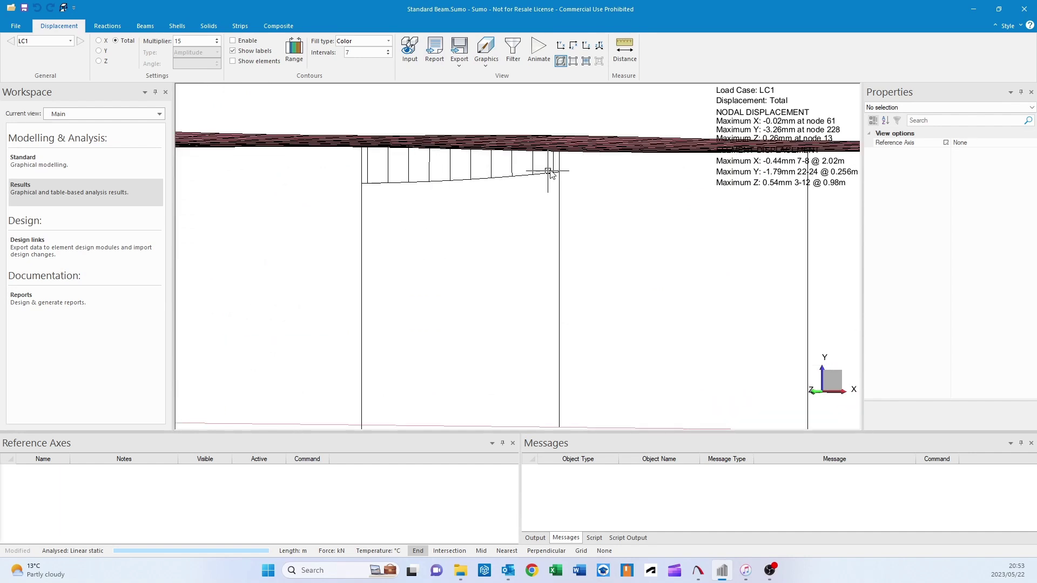
pyautogui.scroll(-5, 426, 216)
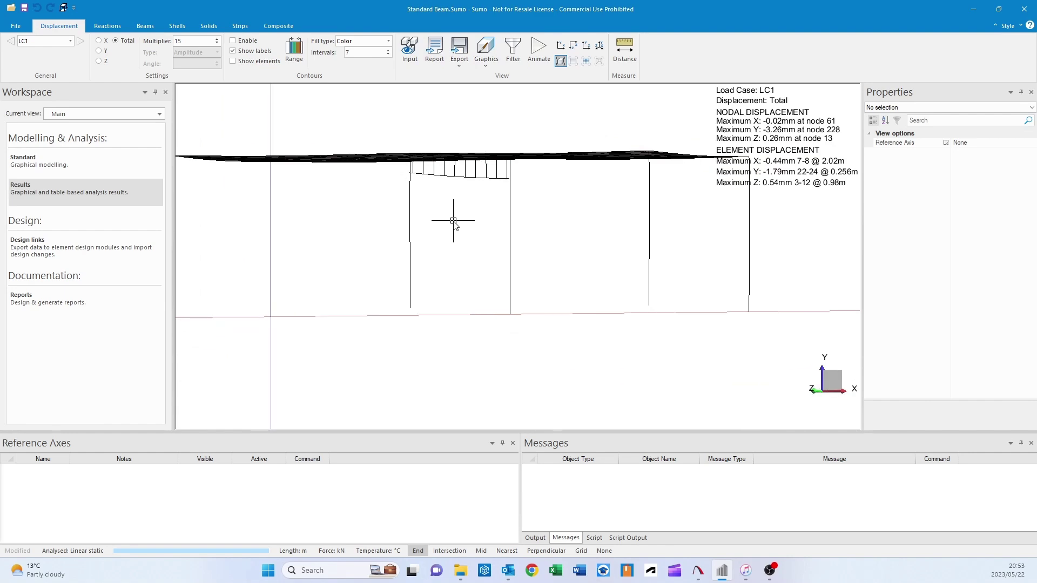
pyautogui.moveTo(473, 170); pyautogui.dragTo(512, 242, button='middle')
pyautogui.moveTo(264, 216); pyautogui.dragTo(370, 283, button='middle')
pyautogui.moveTo(404, 206); pyautogui.dragTo(419, 236, button='middle')
pyautogui.moveTo(540, 251)
pyautogui.mouseDown(button='middle')
pyautogui.moveTo(498, 258)
pyautogui.moveTo(401, 139)
pyautogui.mouseUp(button='middle')
pyautogui.moveTo(470, 144)
pyautogui.mouseDown(button='middle')
pyautogui.moveTo(489, 172)
pyautogui.moveTo(470, 183)
pyautogui.moveTo(495, 195)
pyautogui.moveTo(479, 177)
pyautogui.mouseUp(button='middle')
pyautogui.moveTo(467, 216); pyautogui.dragTo(220, 208, button='middle')
# Return to the graphical model and examine how the yellow beam sits beneath the slab between the middle columns
pyautogui.click(117, 172)
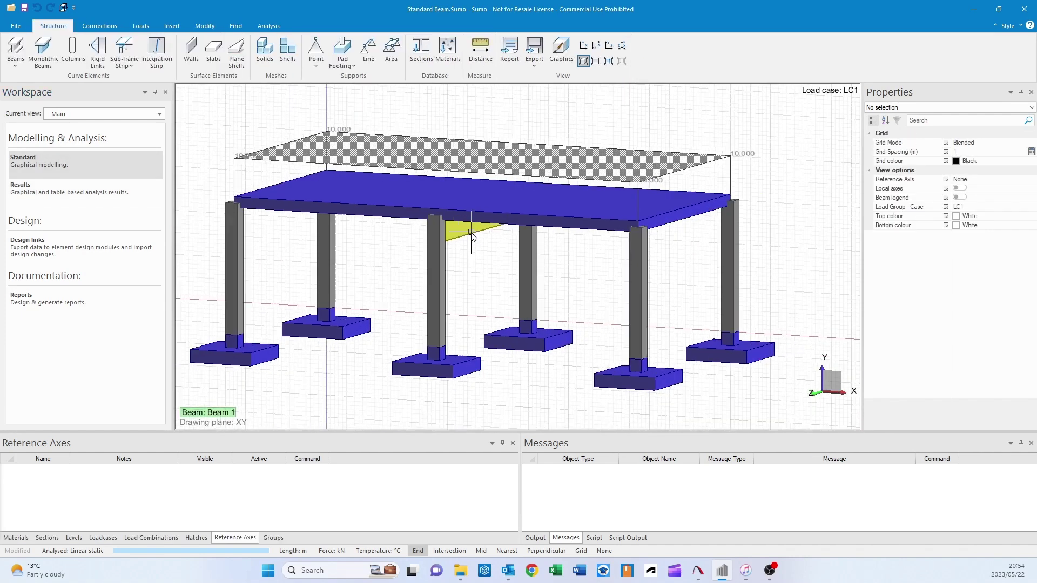
pyautogui.scroll(-2, 473, 241)
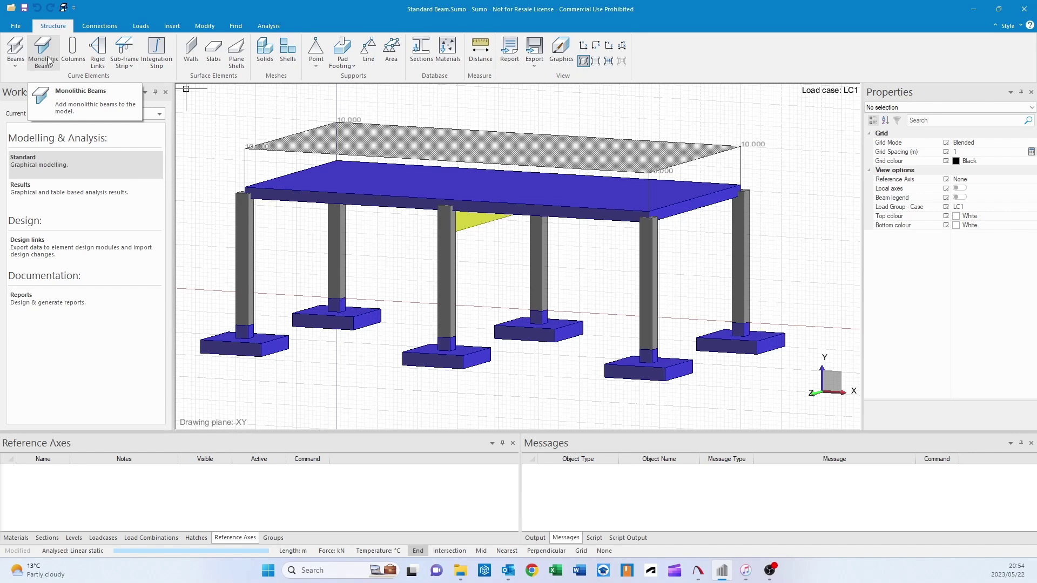
pyautogui.scroll(5, 494, 260)
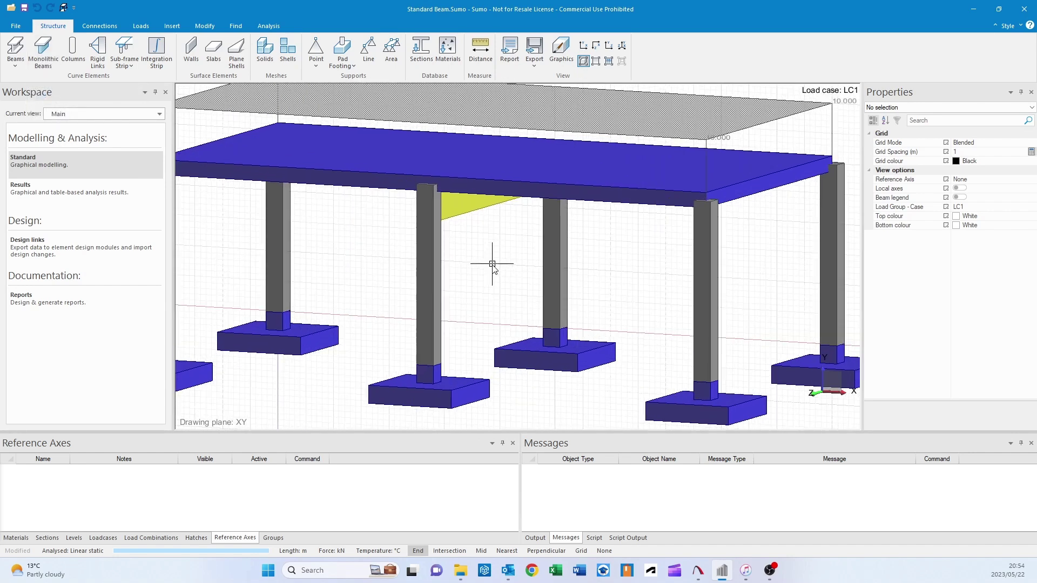
pyautogui.click(502, 168)
pyautogui.press('Escape')
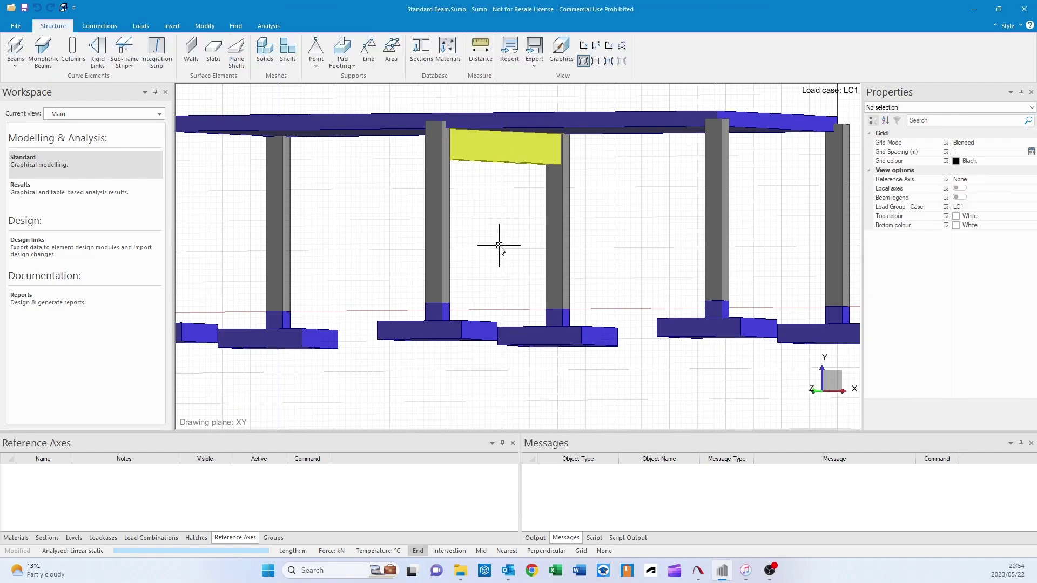
pyautogui.scroll(-3, 498, 245)
pyautogui.moveTo(498, 245); pyautogui.dragTo(406, 210, button='middle')
pyautogui.moveTo(421, 271); pyautogui.dragTo(446, 190, button='middle')
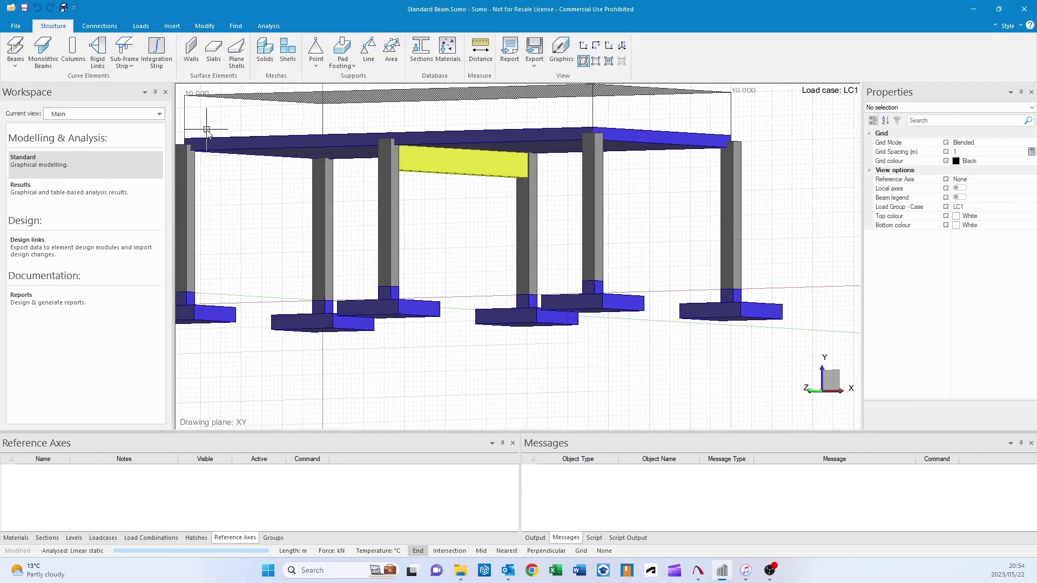
# Review the default section and offset properties for a new monolithic beam without placing one
pyautogui.click(43, 54)
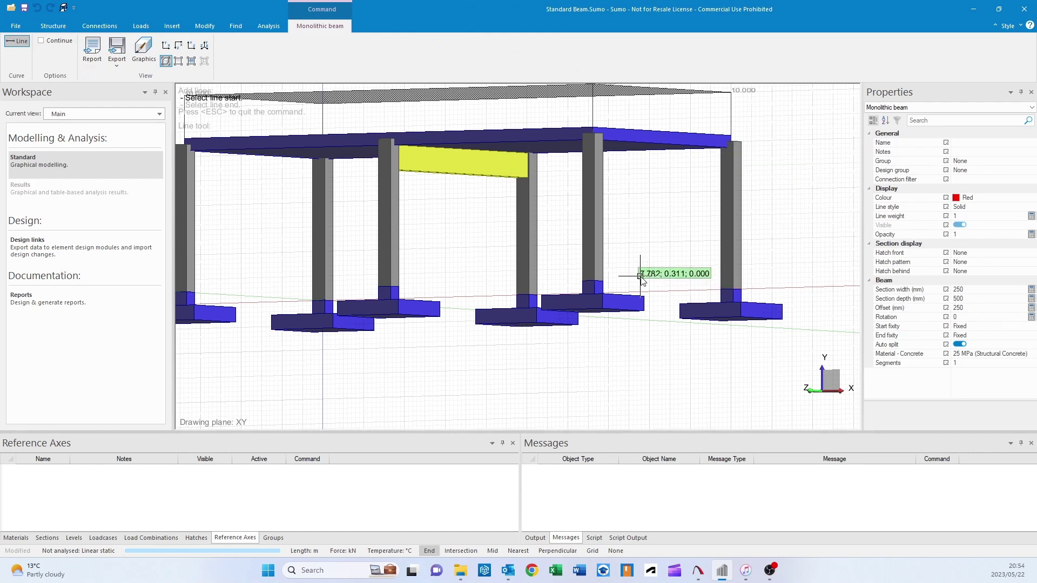
pyautogui.press('Escape')
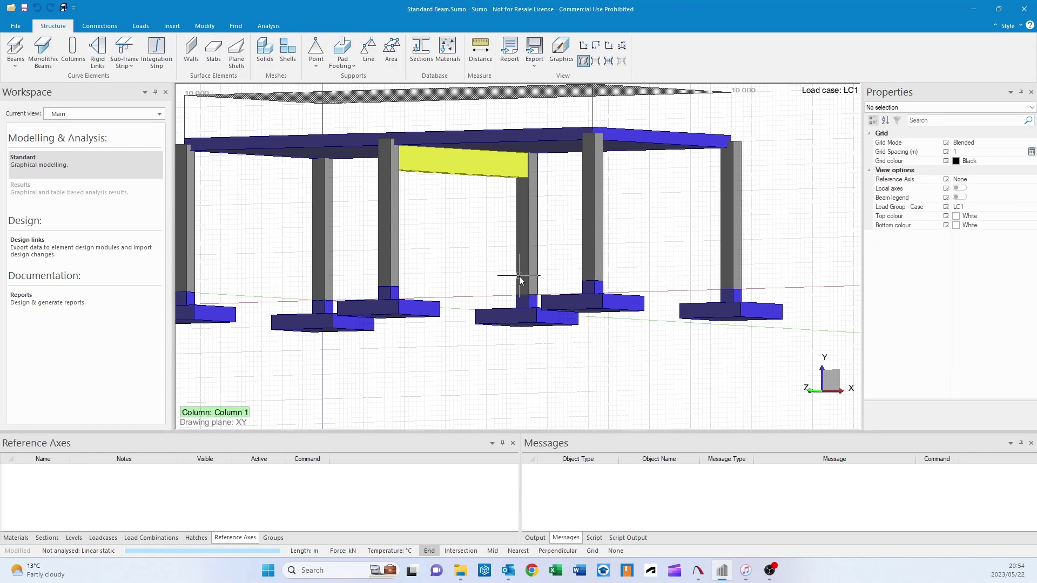
pyautogui.moveTo(527, 277)
pyautogui.mouseDown(button='middle')
pyautogui.moveTo(536, 290)
pyautogui.moveTo(528, 282)
pyautogui.mouseUp(button='middle')
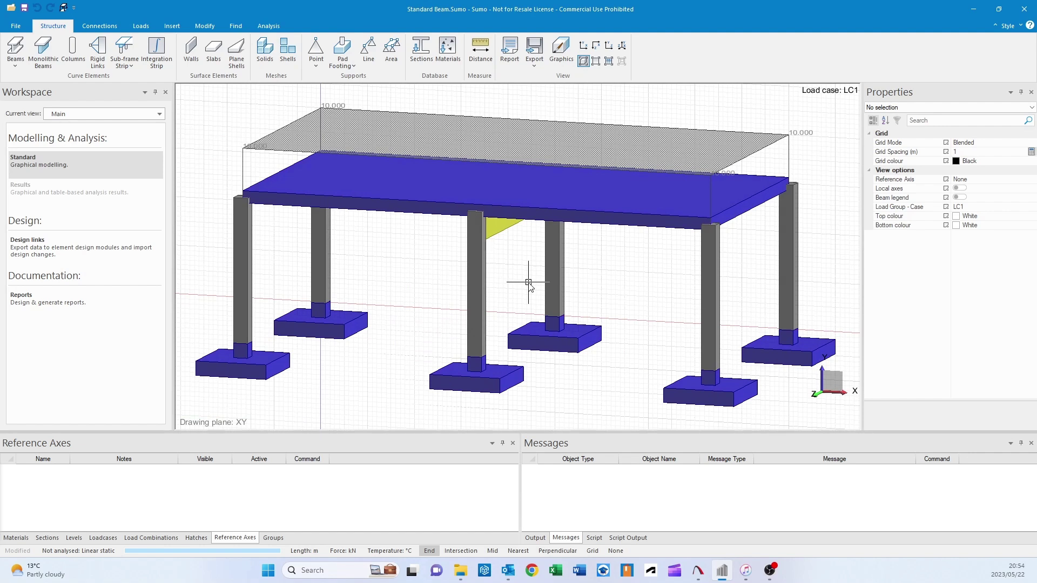
pyautogui.moveTo(529, 283); pyautogui.dragTo(538, 290, button='middle')
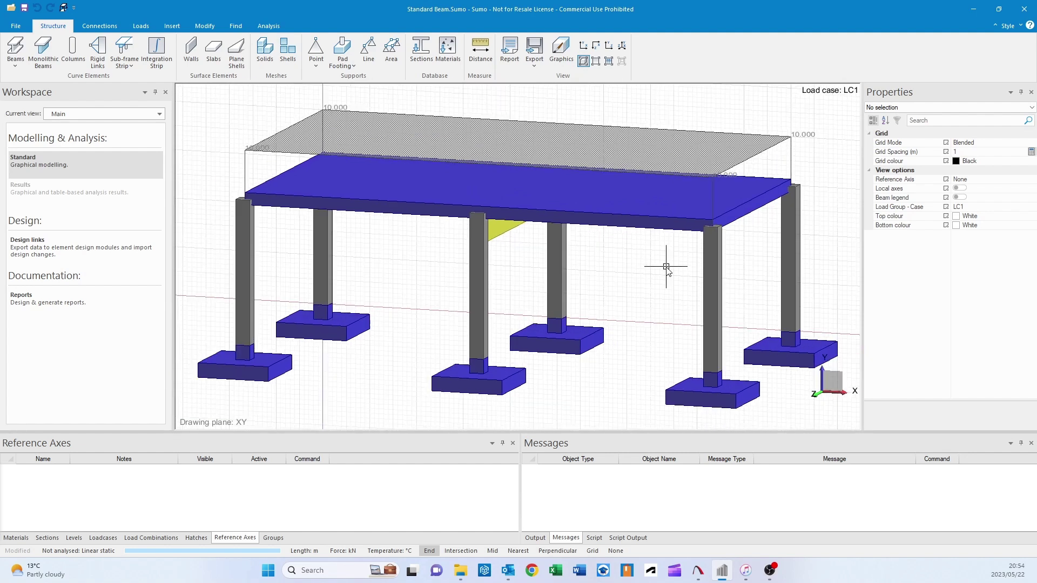